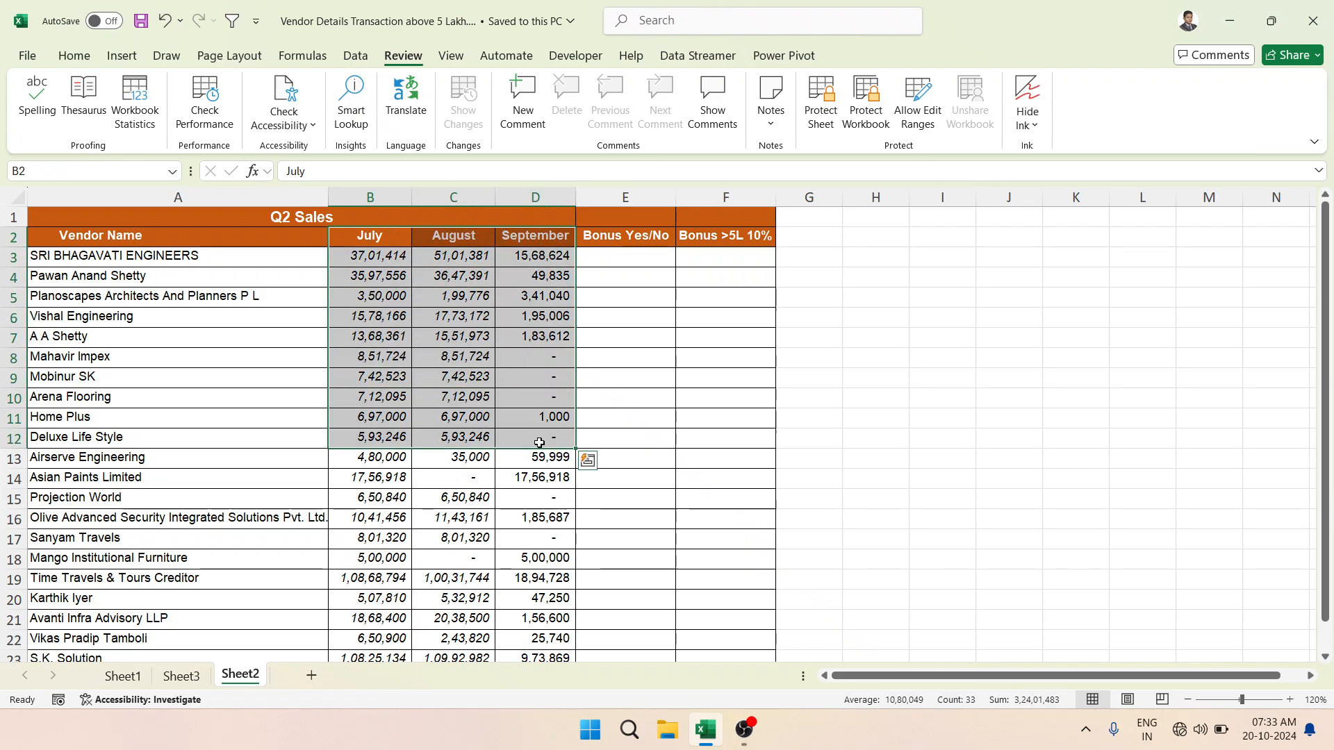
Start an OR formula in cell E3 with the July sales condition B3>=500000.
click(631, 260)
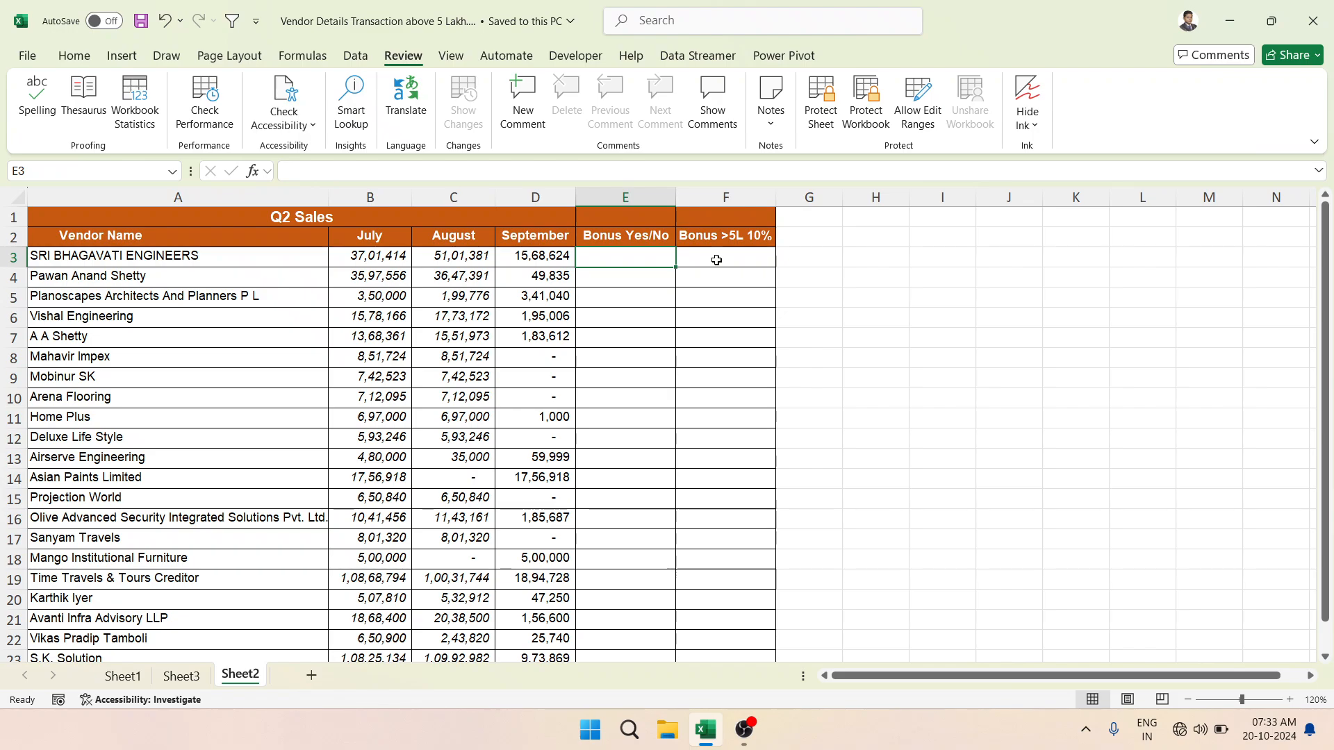
drag(400, 258, 529, 266)
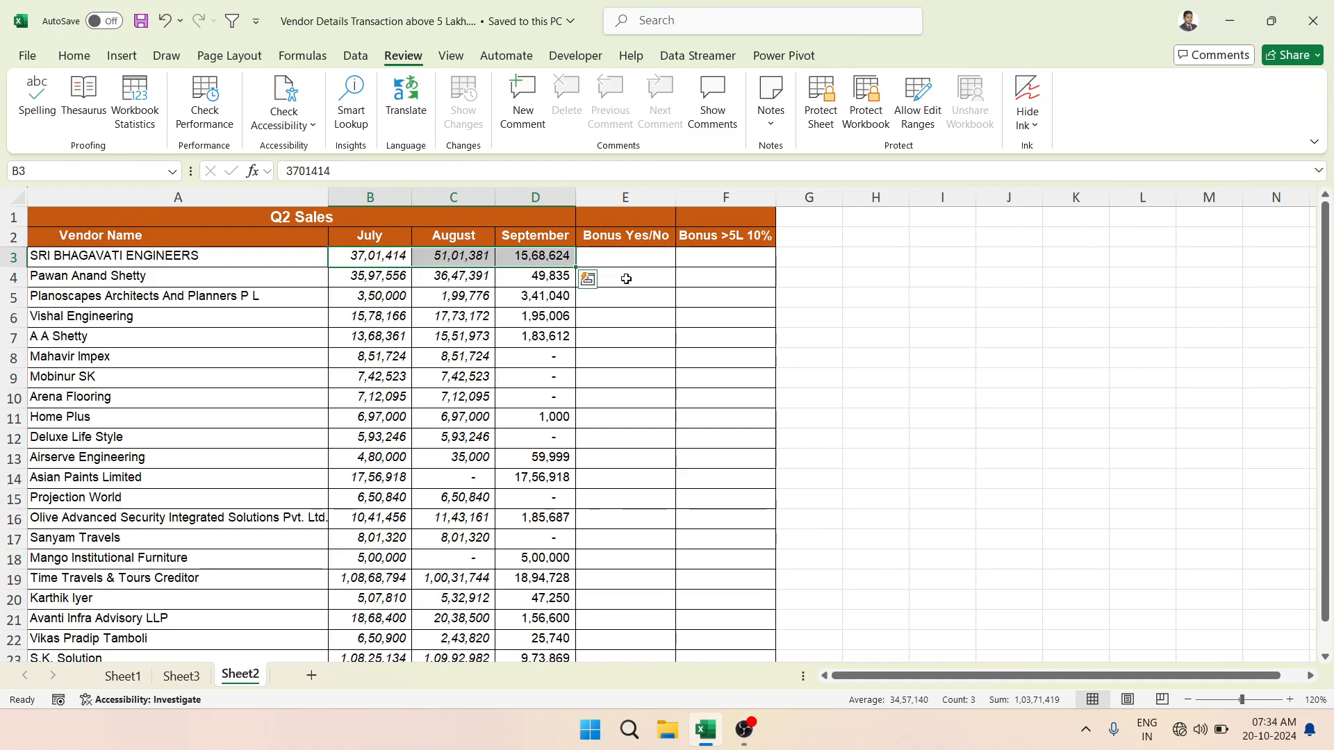
click(639, 259)
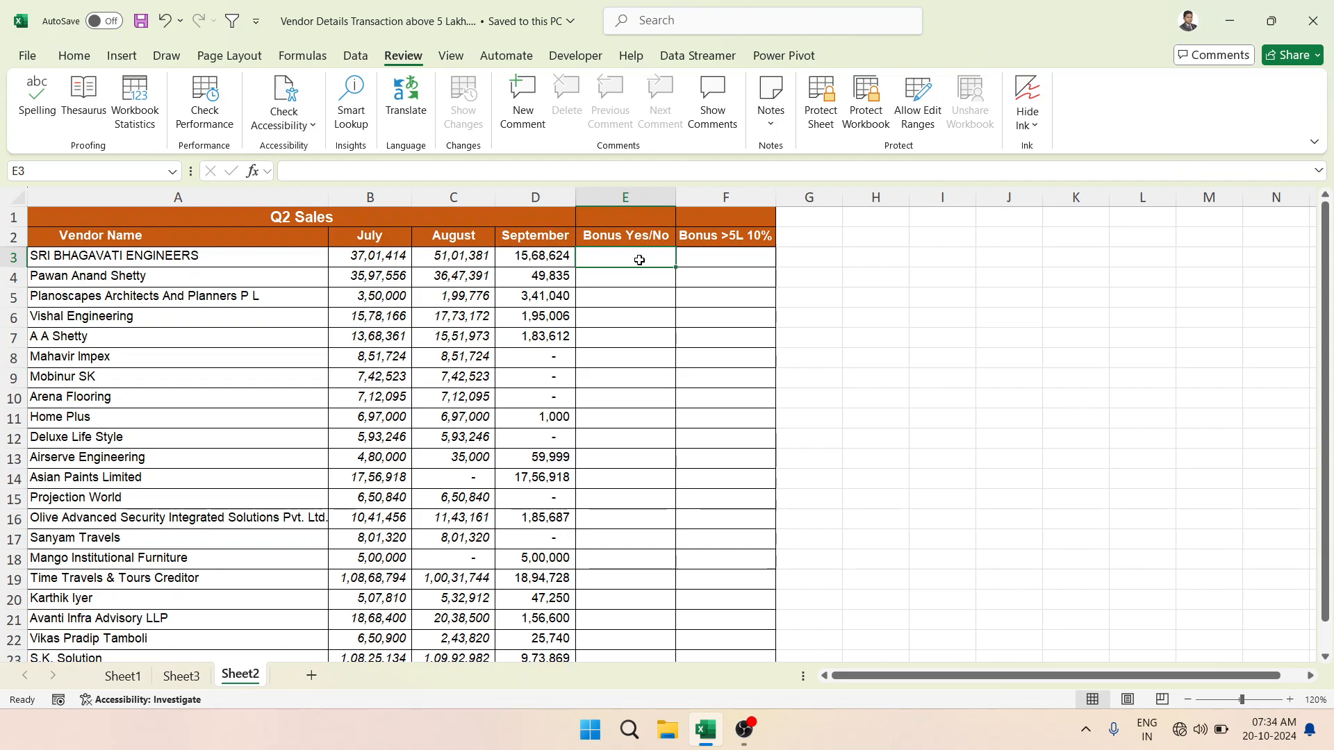
text(=o)
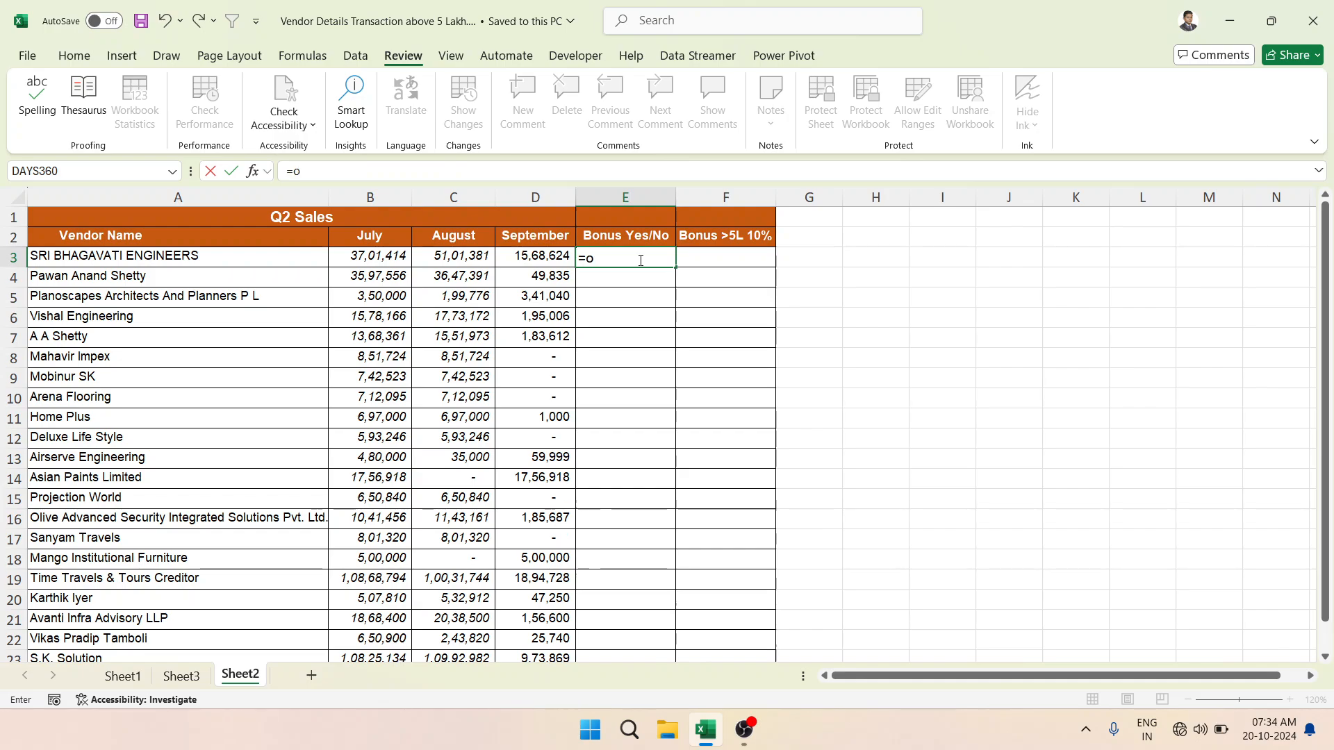
text(r()
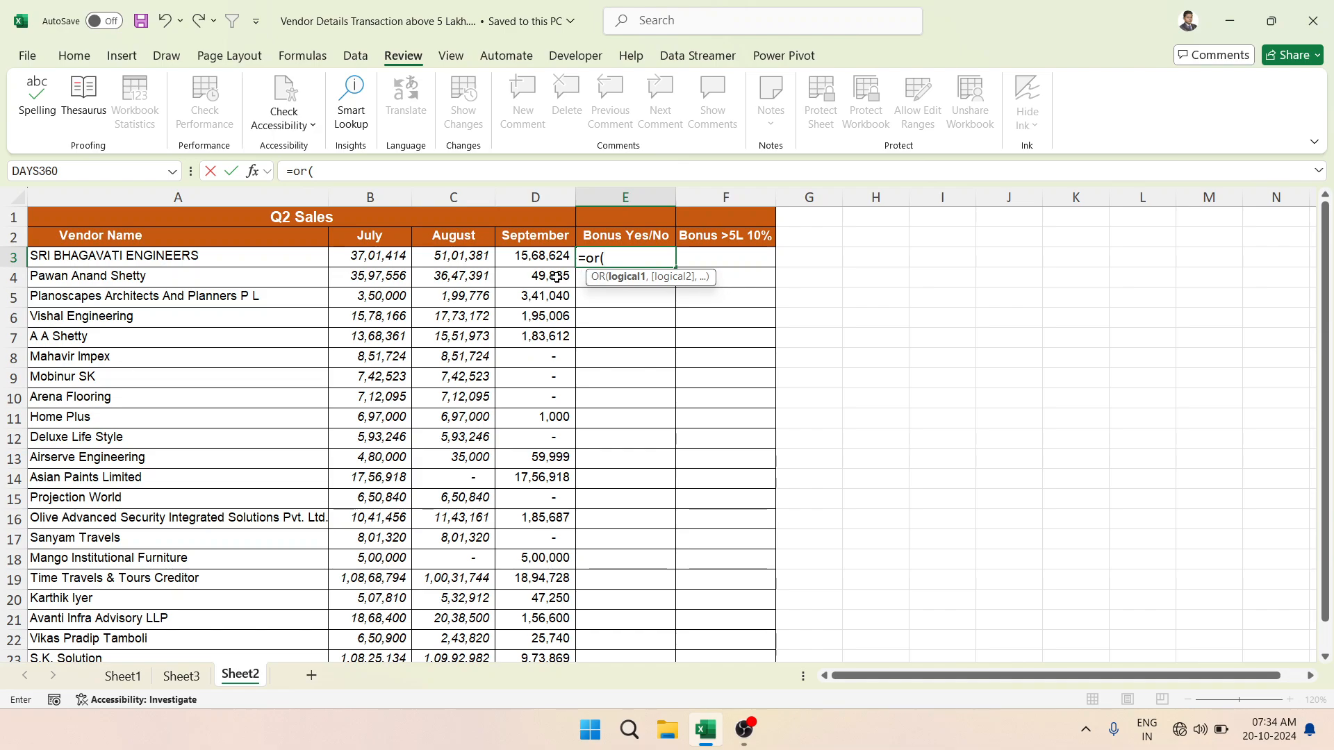
click(386, 257)
text(>)
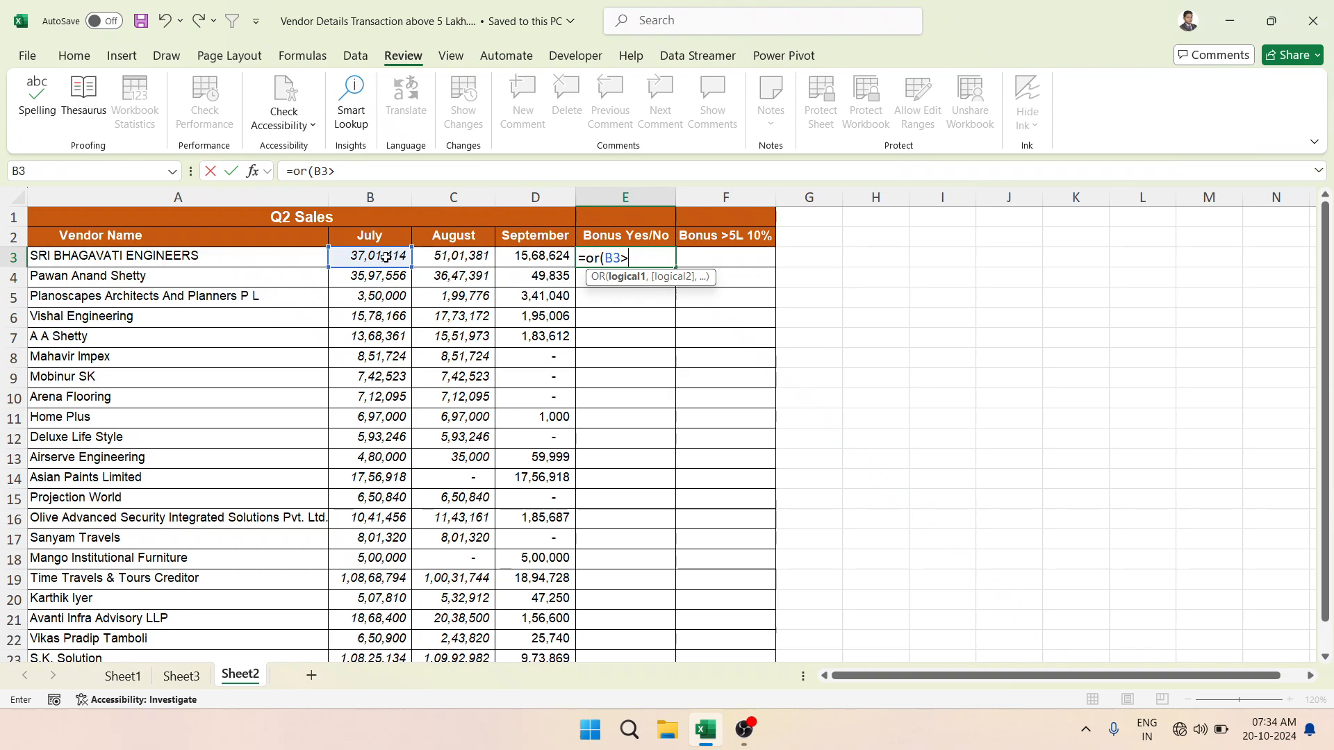
text(5)
key(BackSpace)
text(=500000)
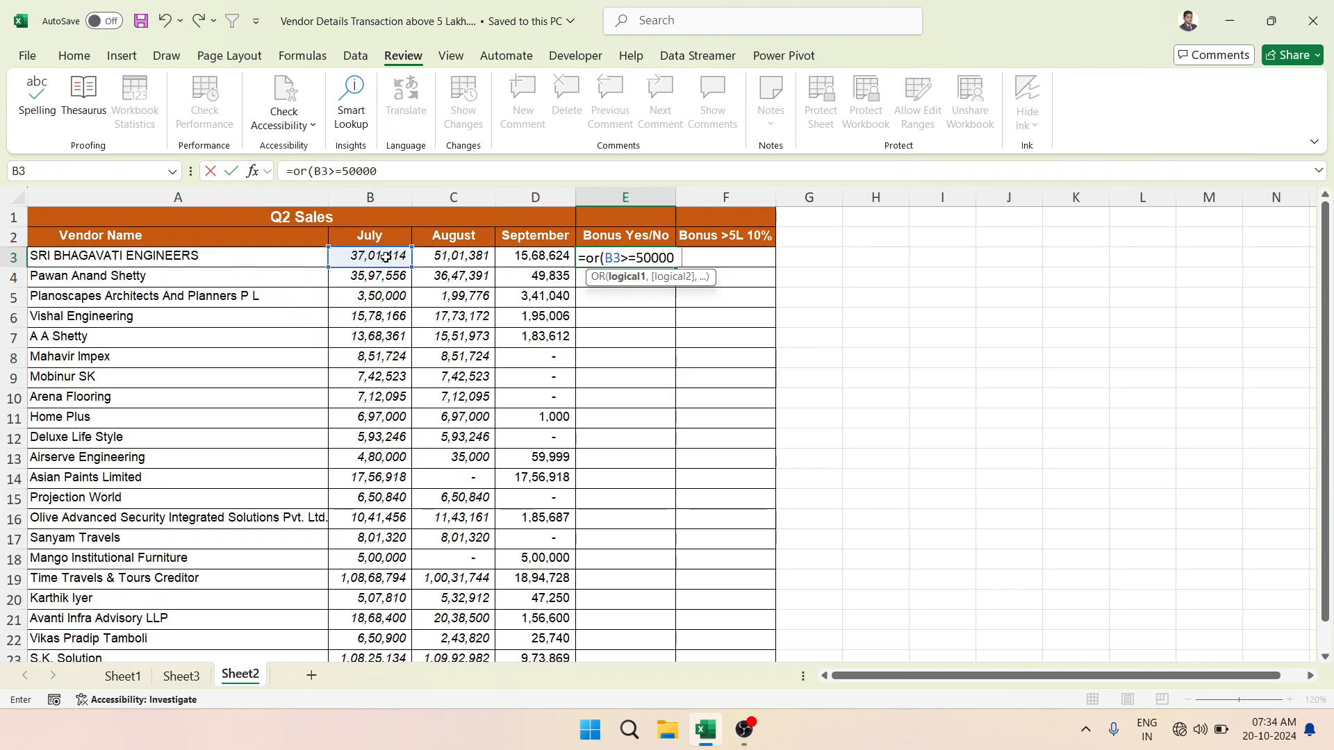
Add the August and September conditions C3>=500000 and D3>=500000 to the OR formula and enter it.
text(,)
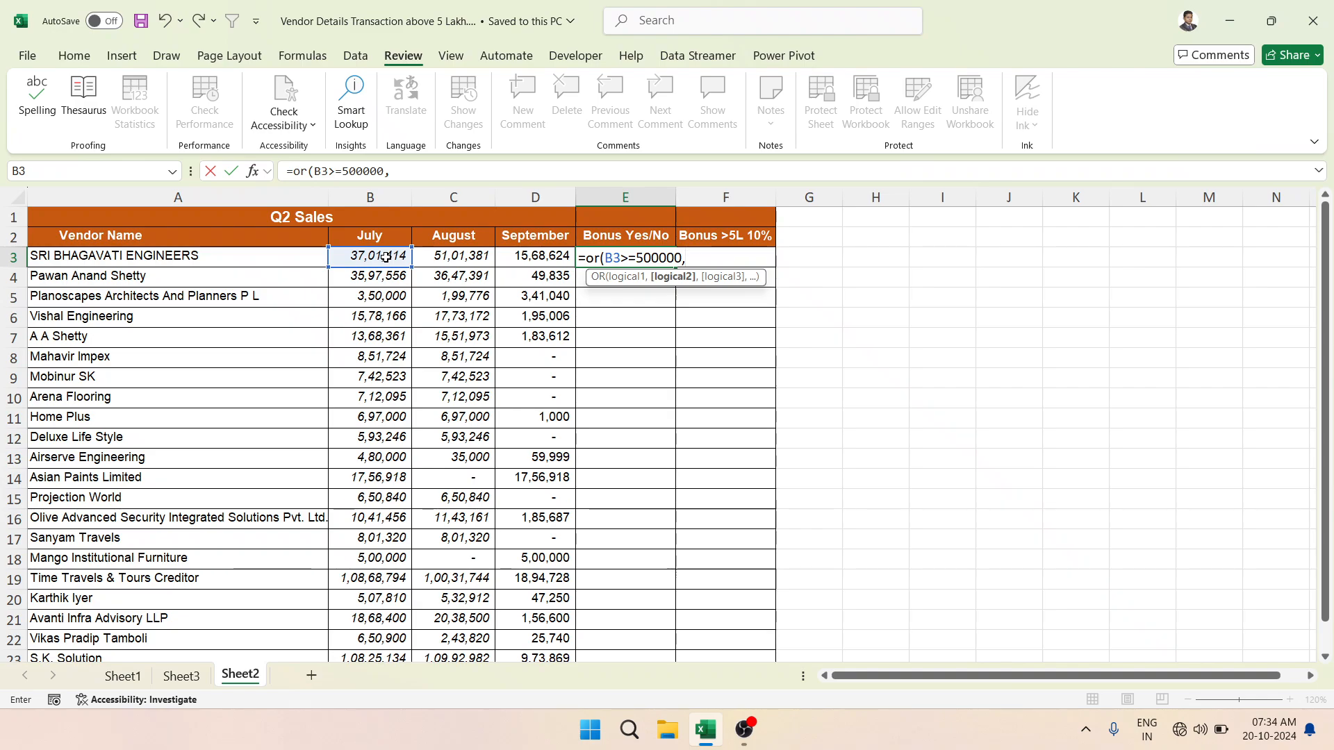
click(463, 257)
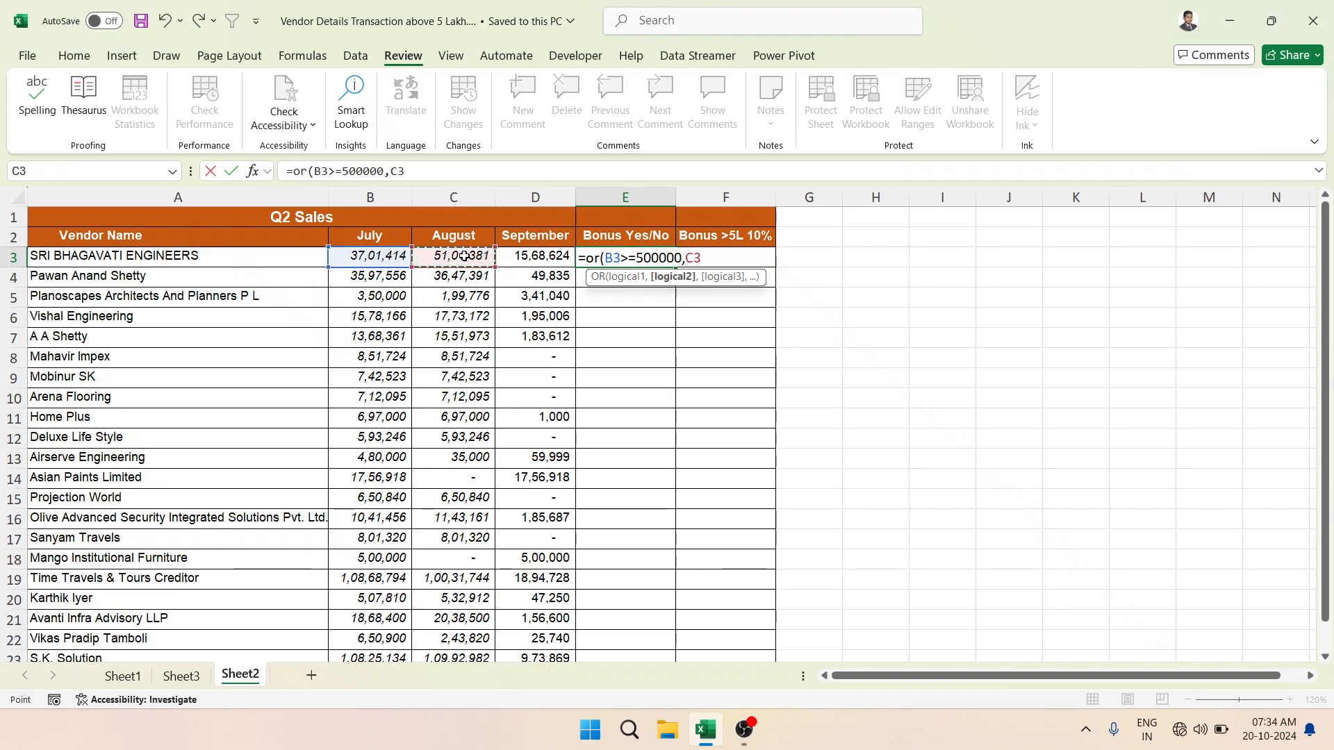
text(>=5000)
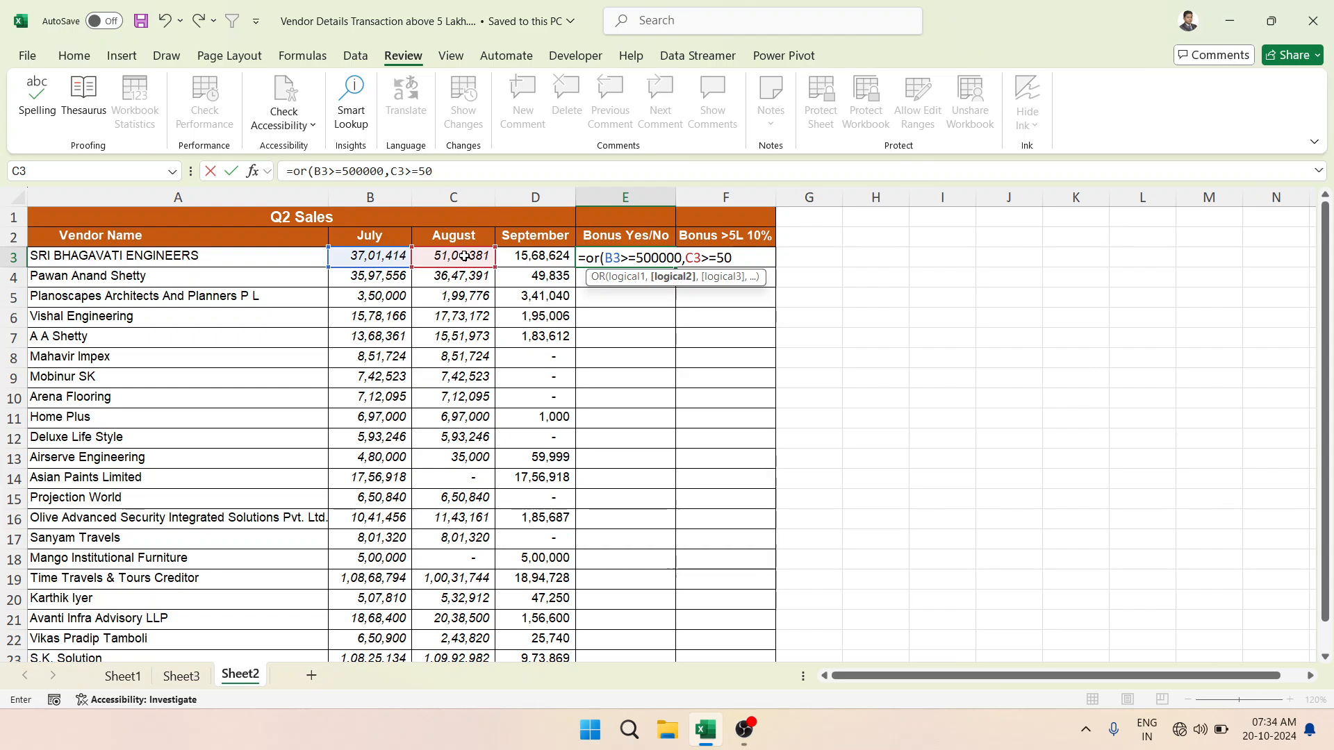
text(00,)
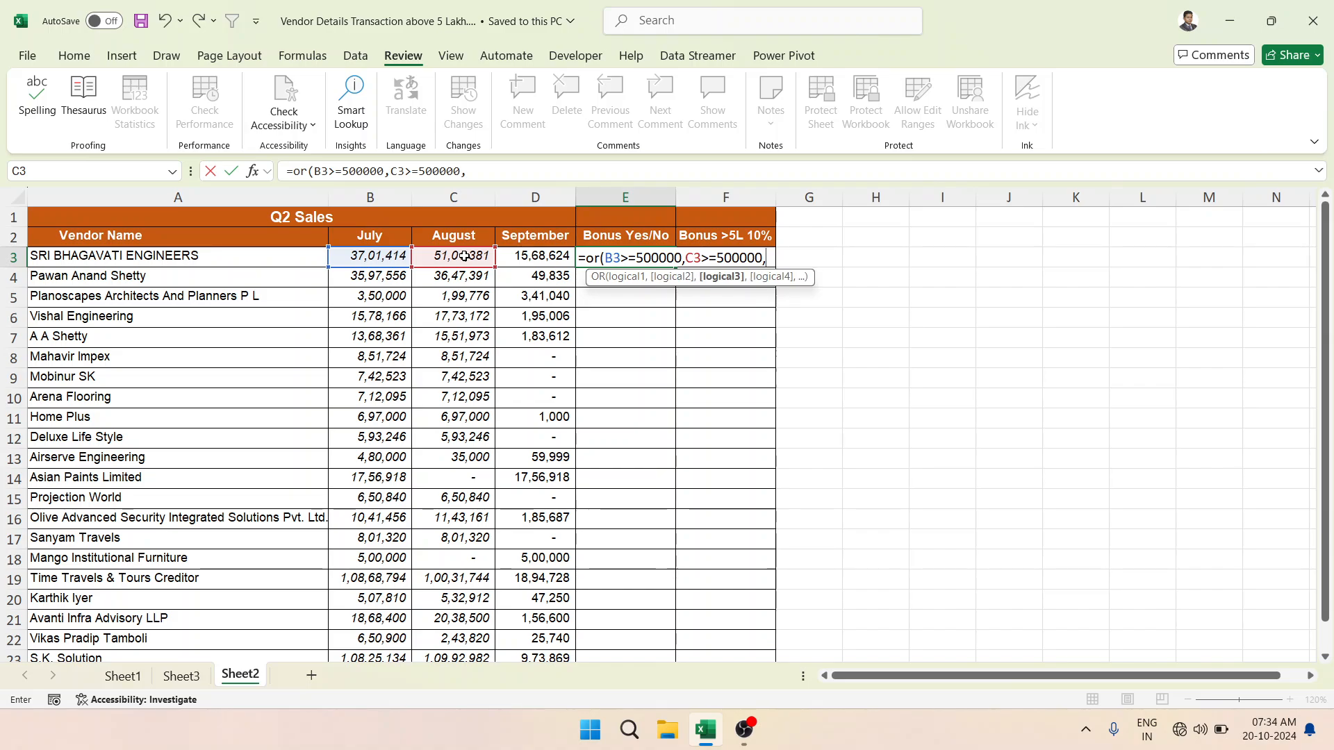
click(524, 256)
text(>=)
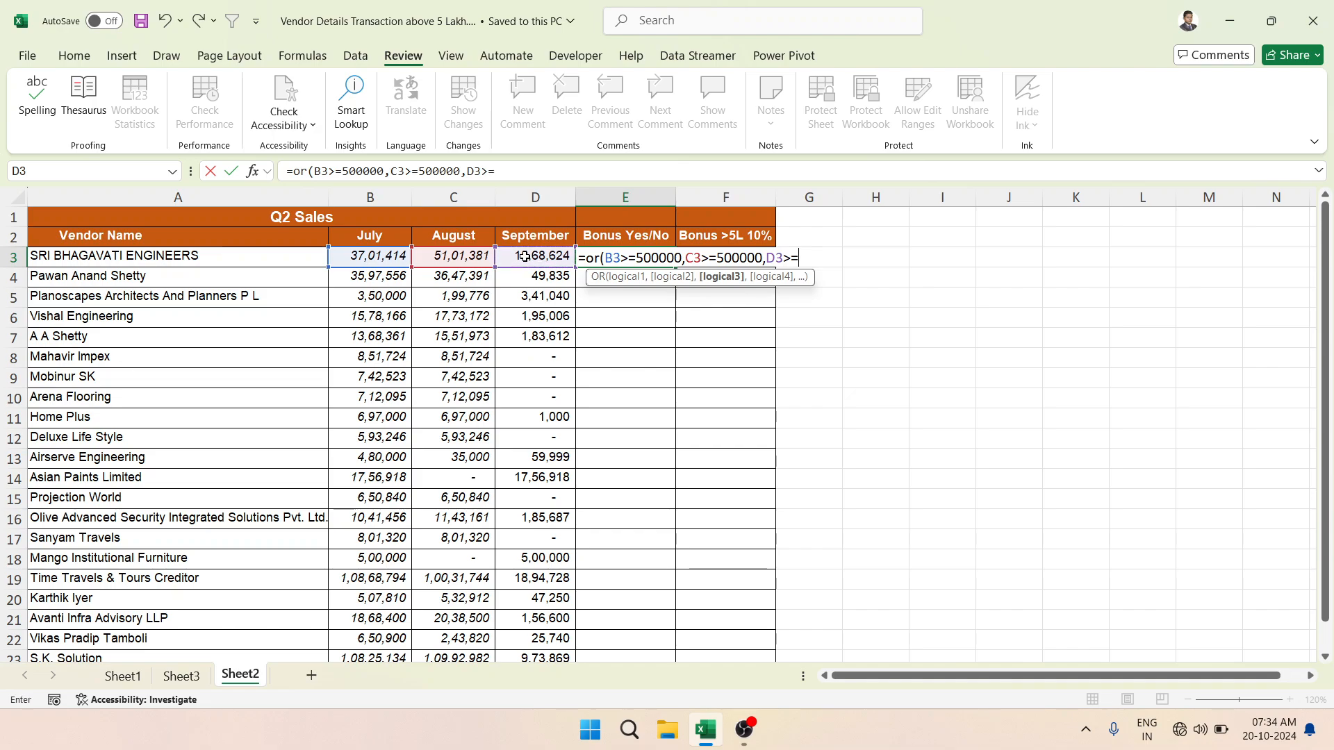
text(50000)
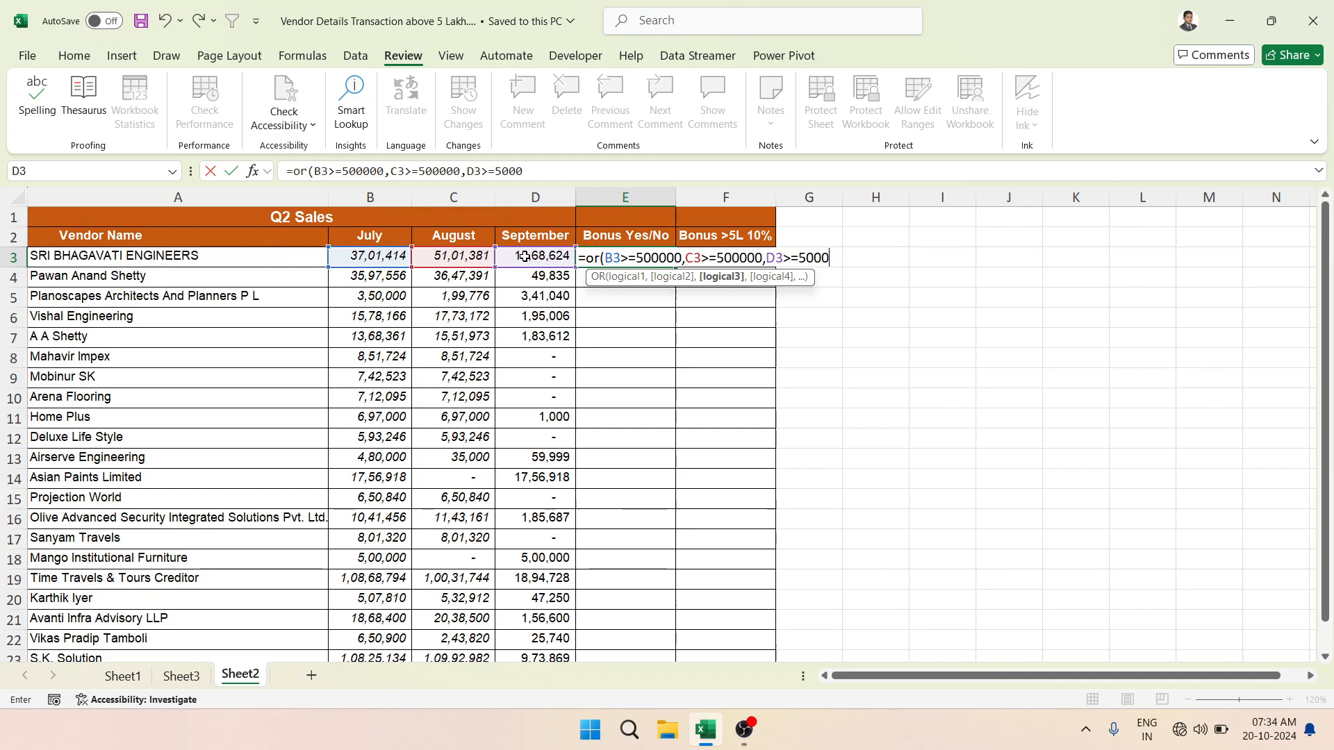
text(0))
key(Return)
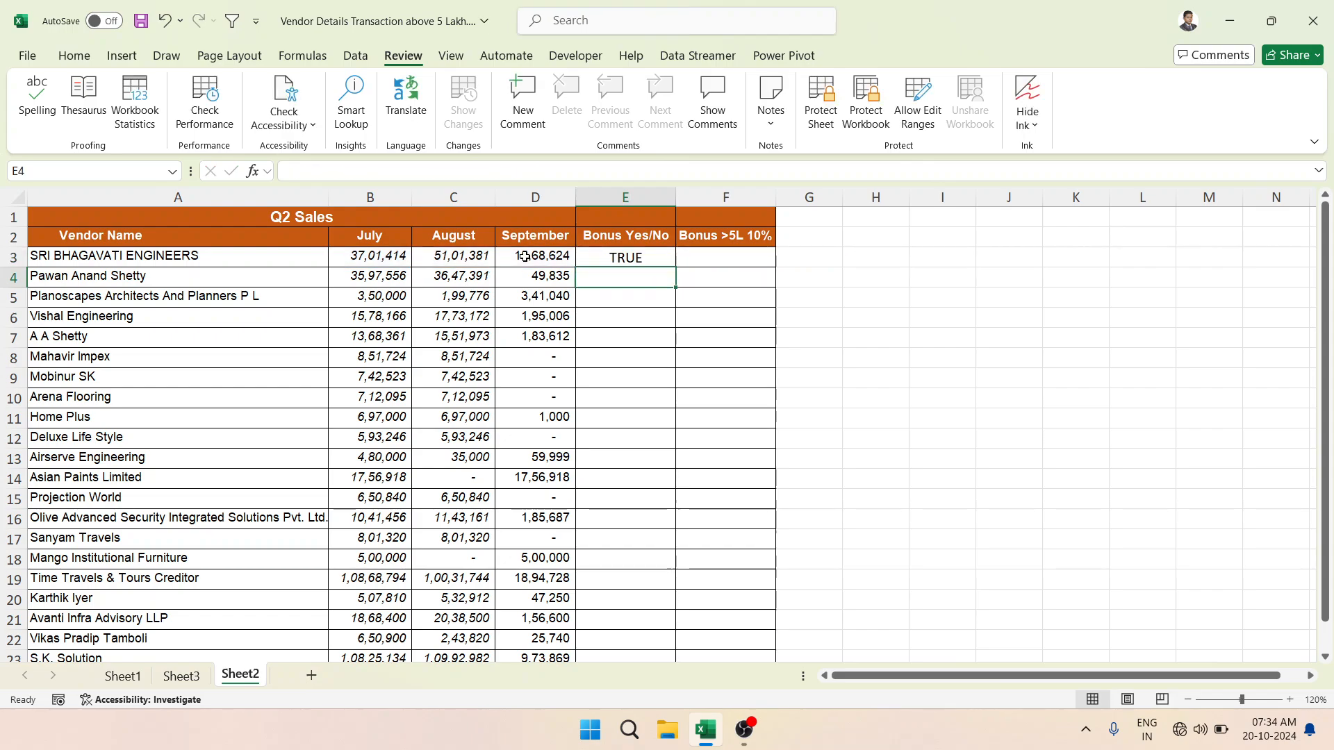
Copy the OR formula from E3 down to E20 and check the results against the monthly sales in row 13.
key(Up)
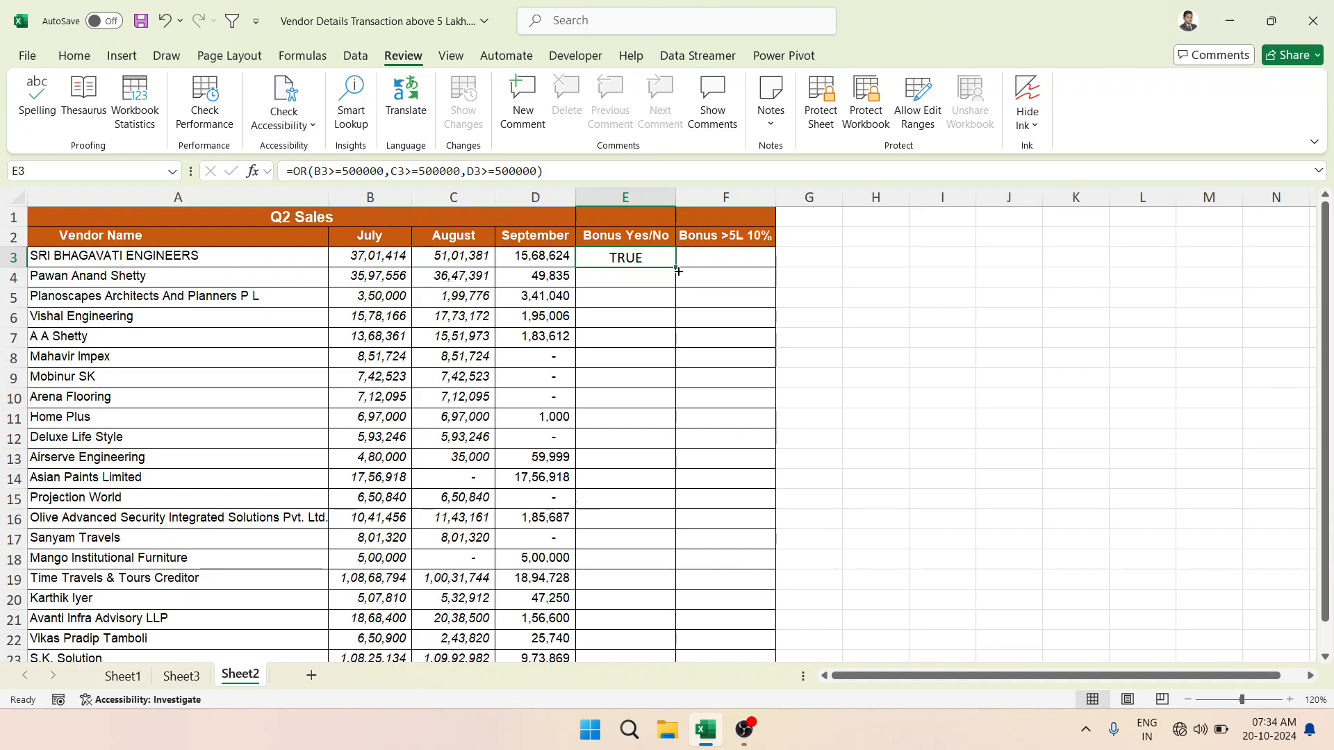
drag(677, 269, 650, 601)
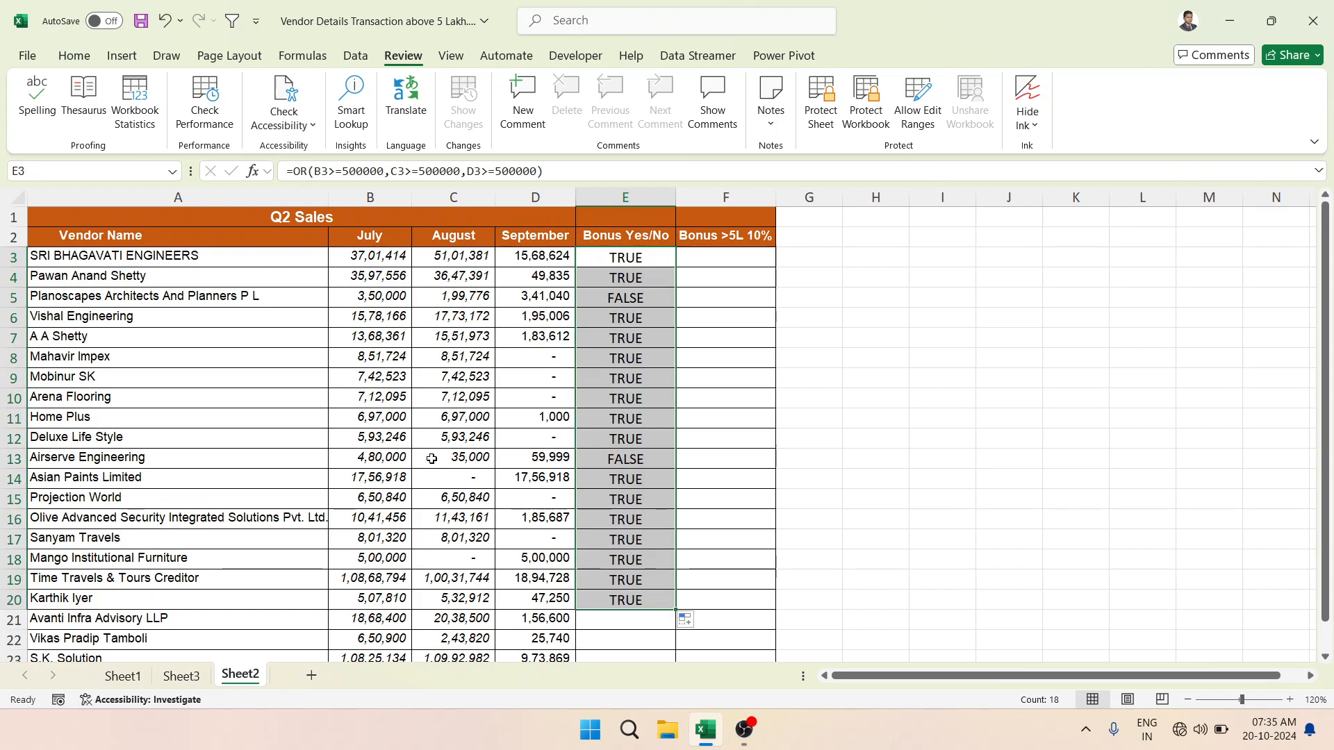
drag(391, 457, 555, 464)
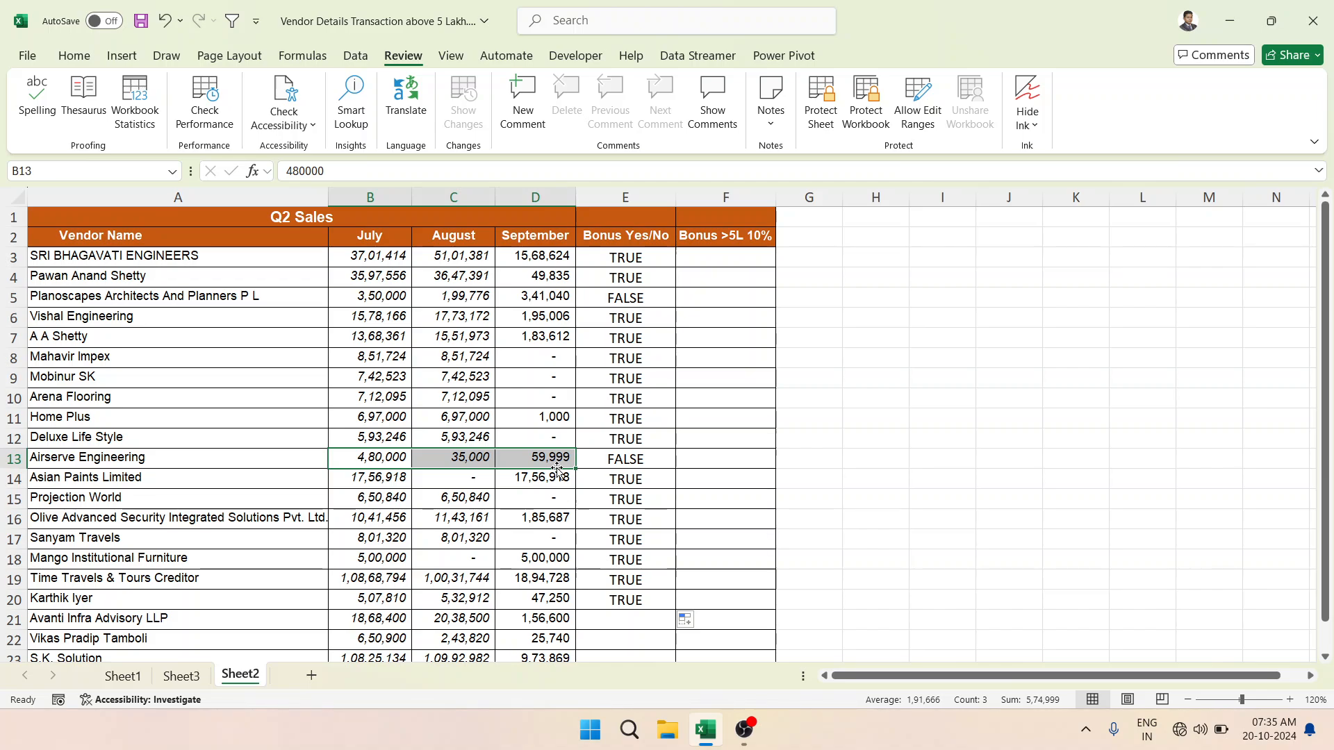
drag(628, 299, 393, 283)
Nest the existing OR test in E3 inside an IF function.
click(644, 260)
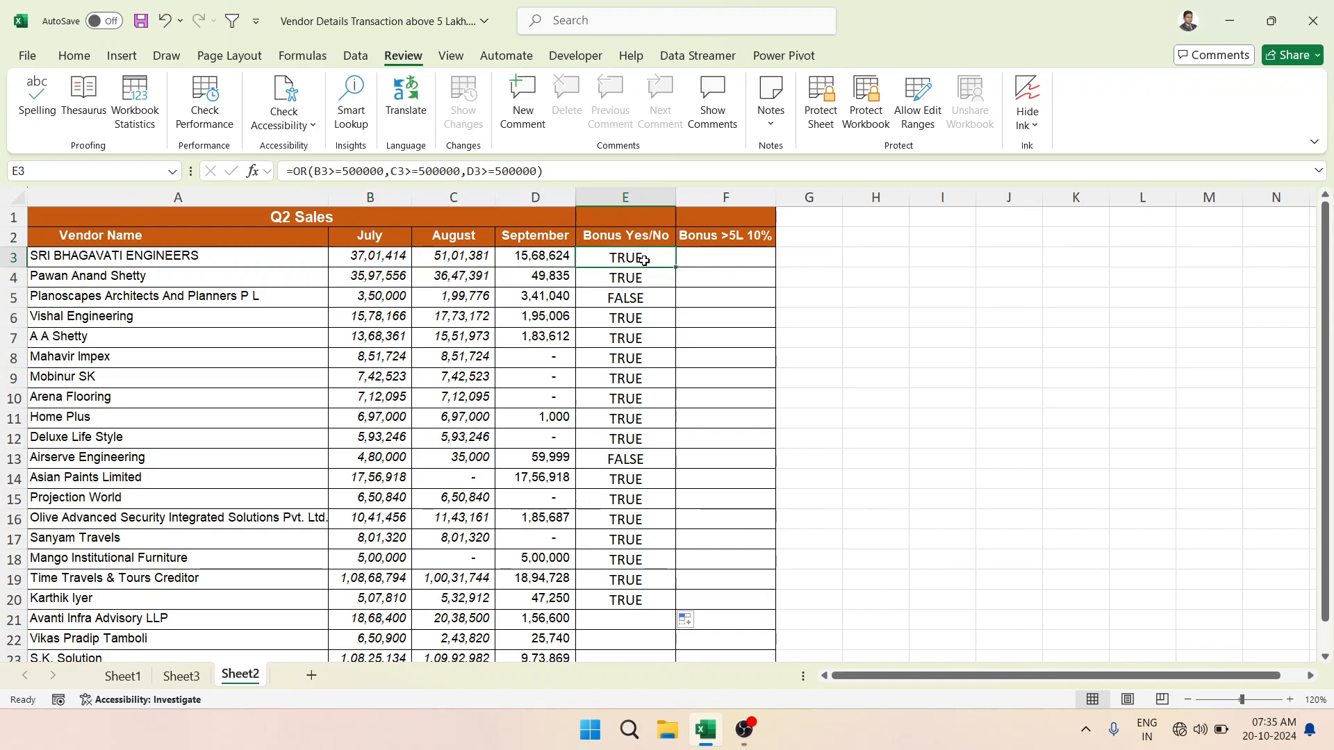
click(295, 171)
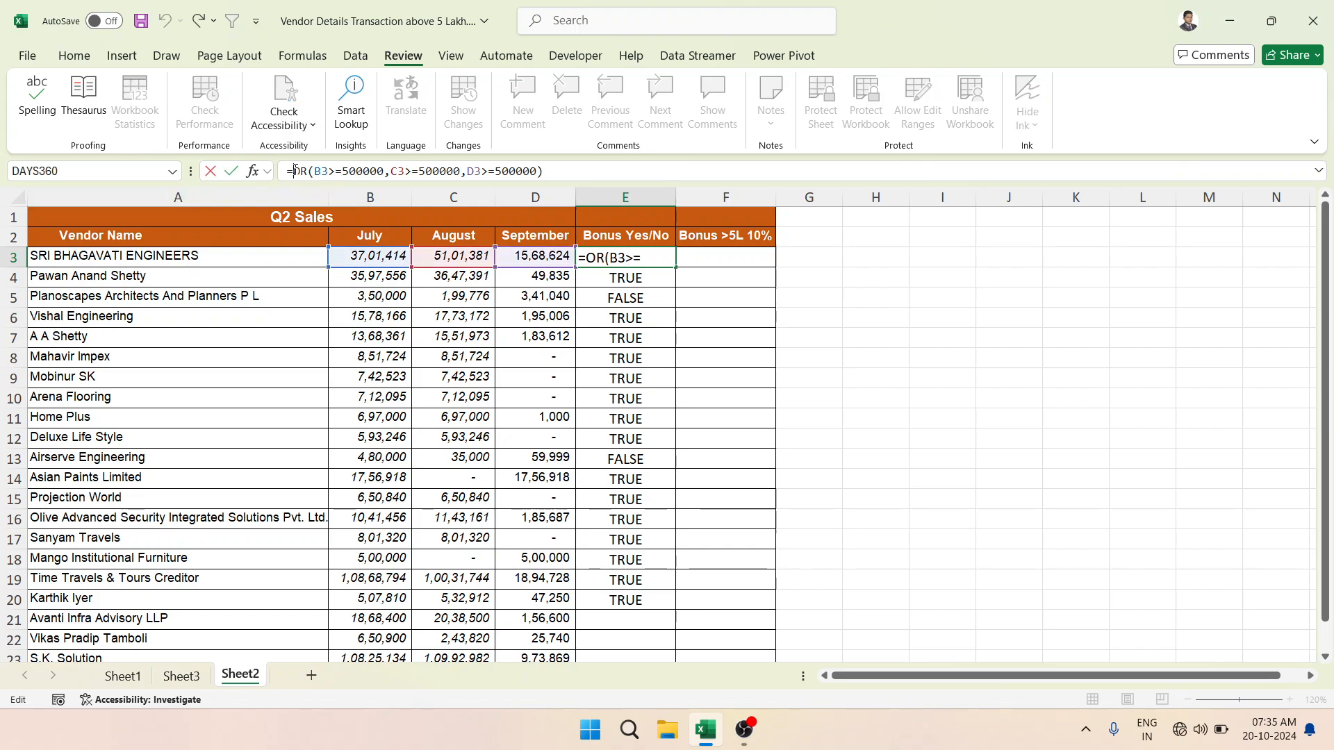
text(if)
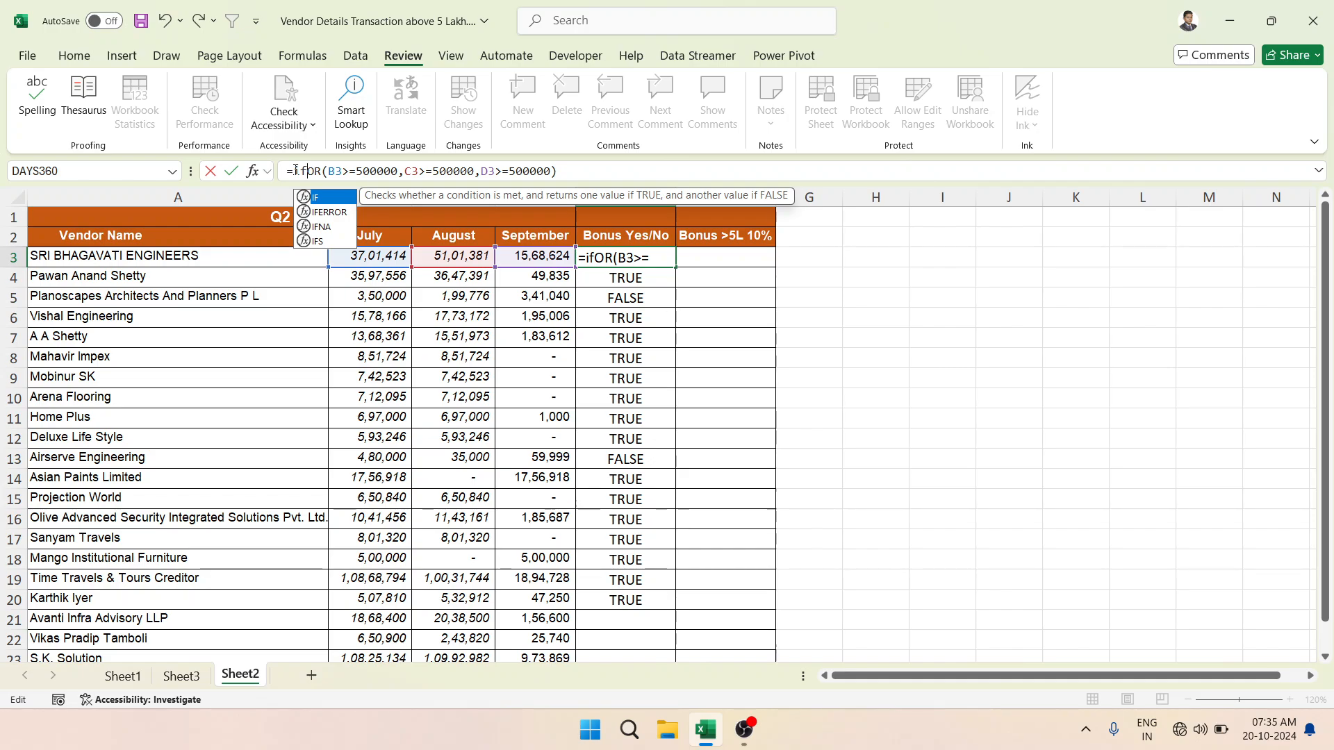
key(BackSpace)
key(BackSpace)
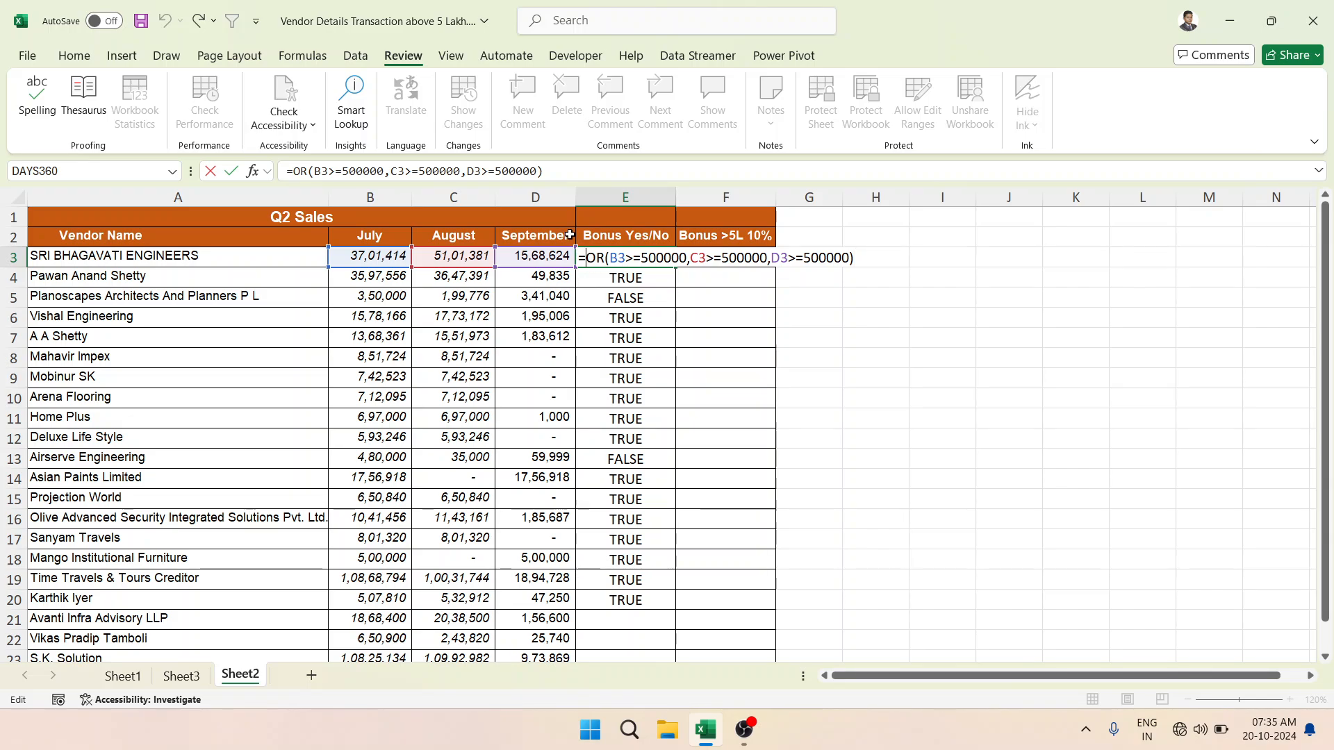
text(if)
key(Tab)
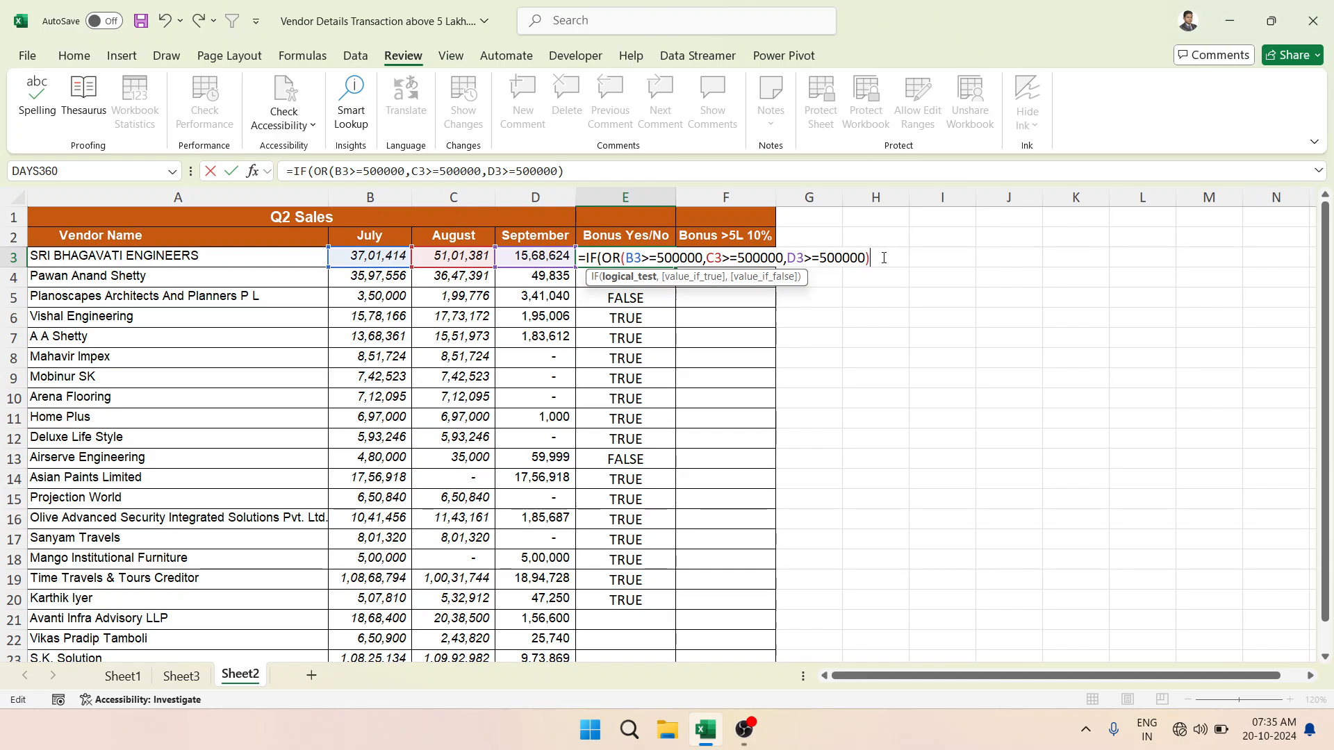
Complete E3's IF formula by comparing the OR test with TRUE and returning "Yes" if met, otherwise "No".
text(=t)
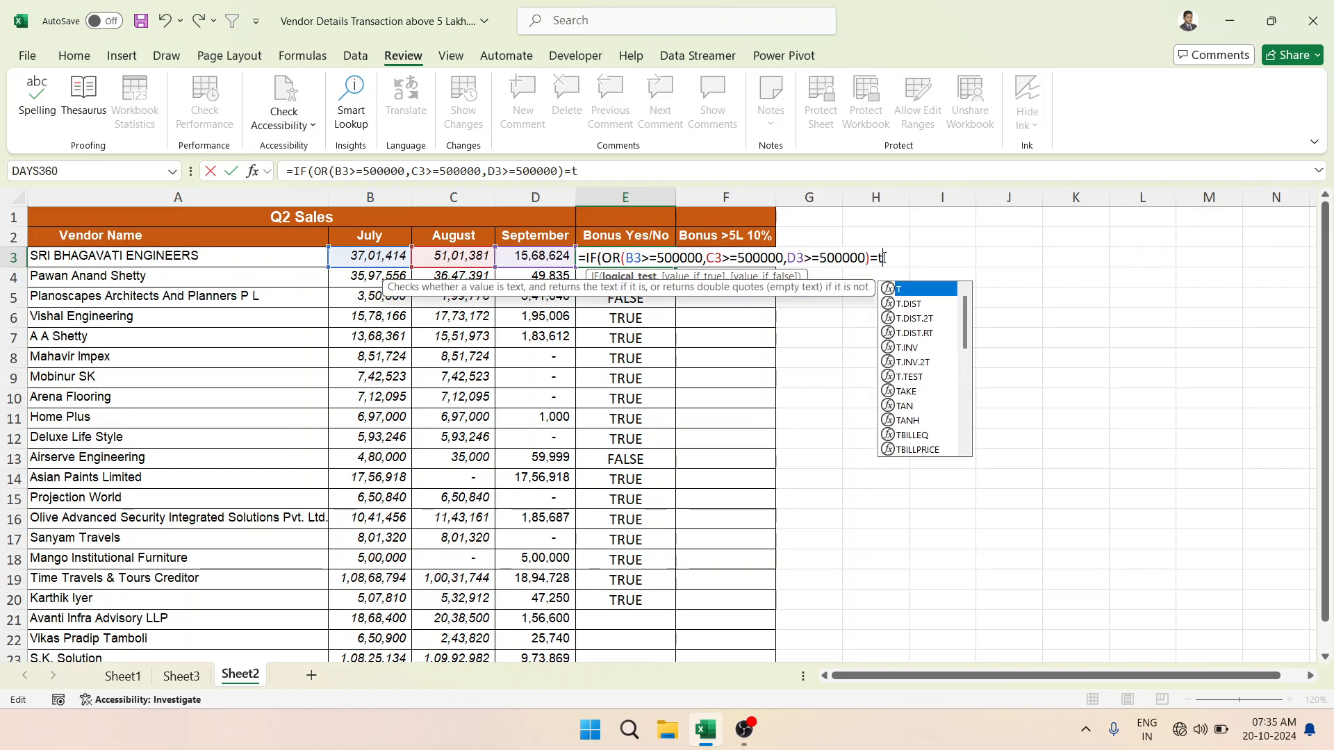
text(rue)
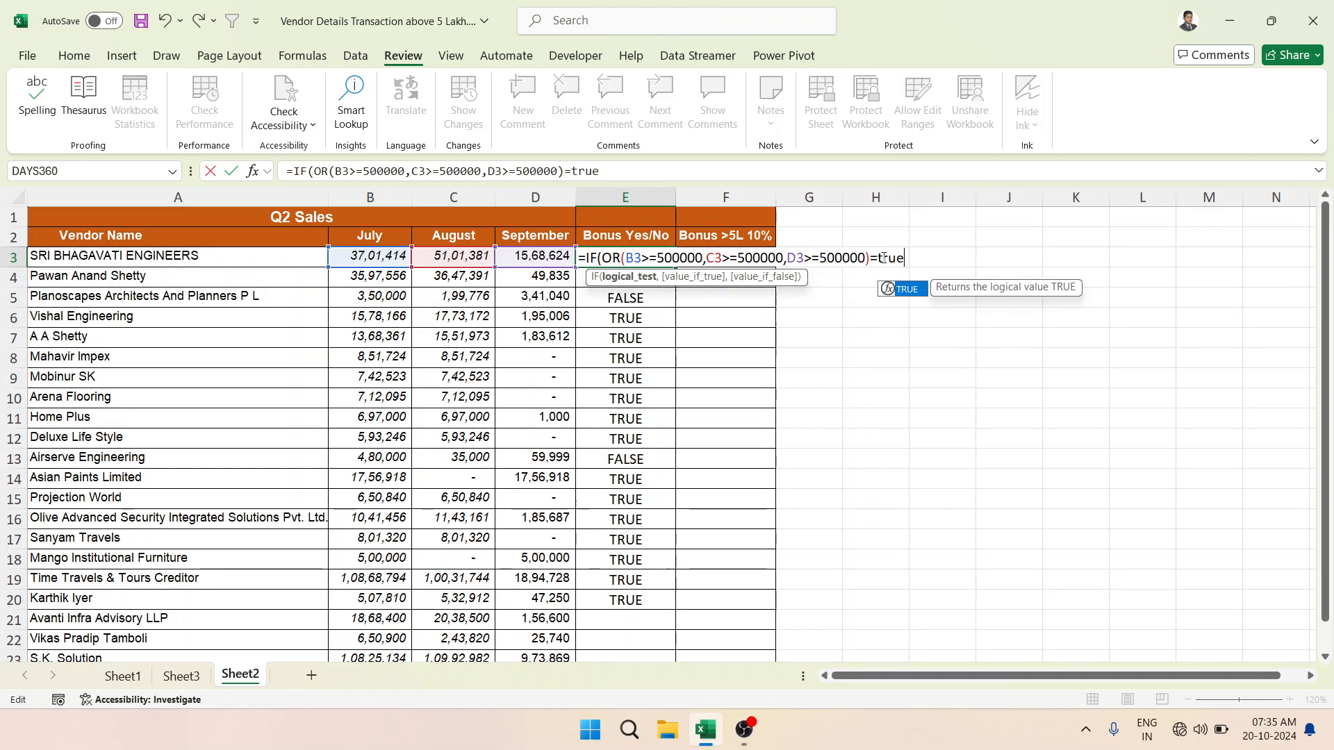
key(Tab)
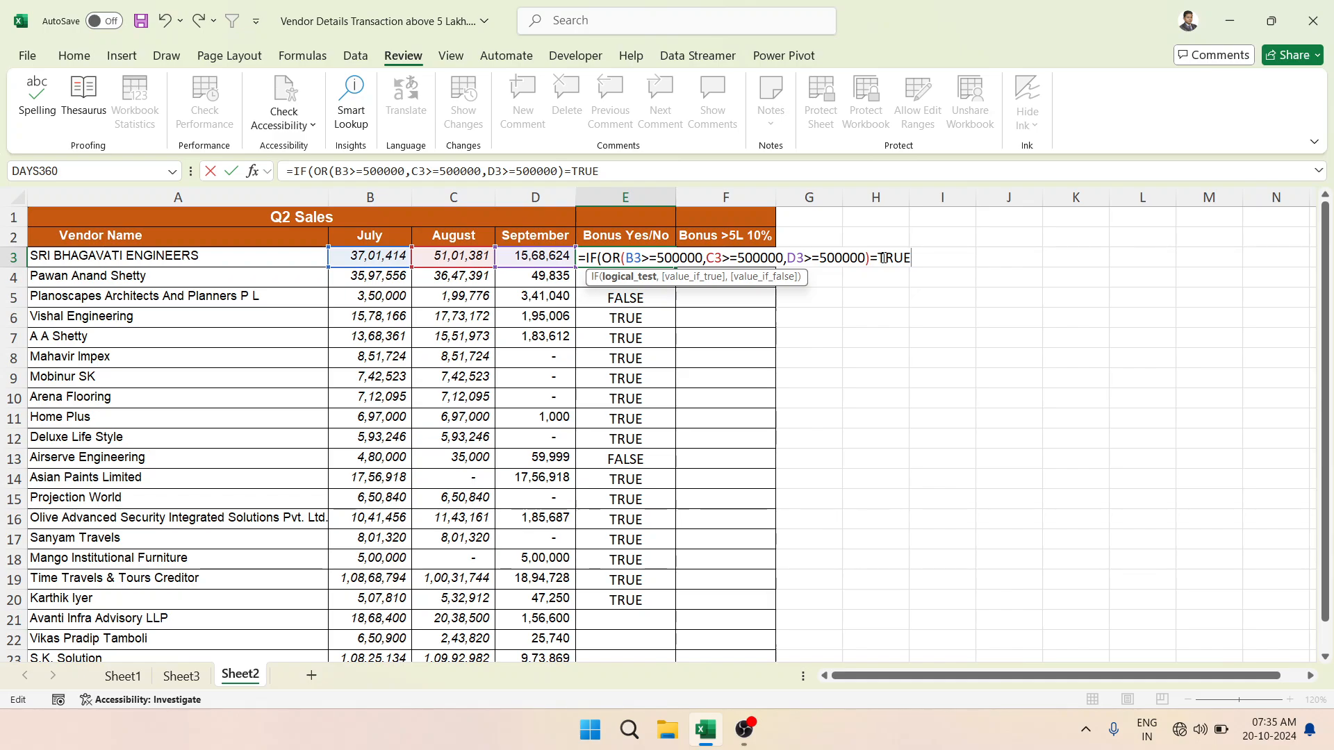
text(,)
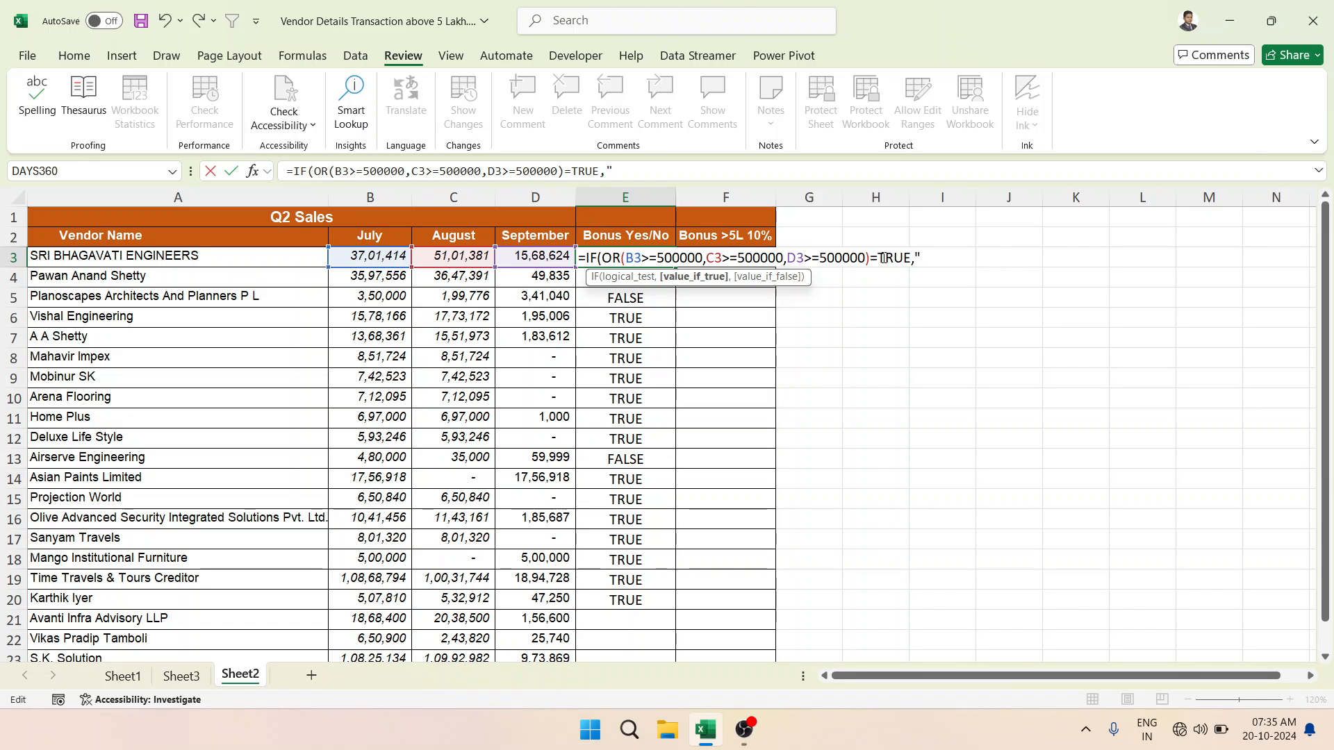
text("Yes","N)
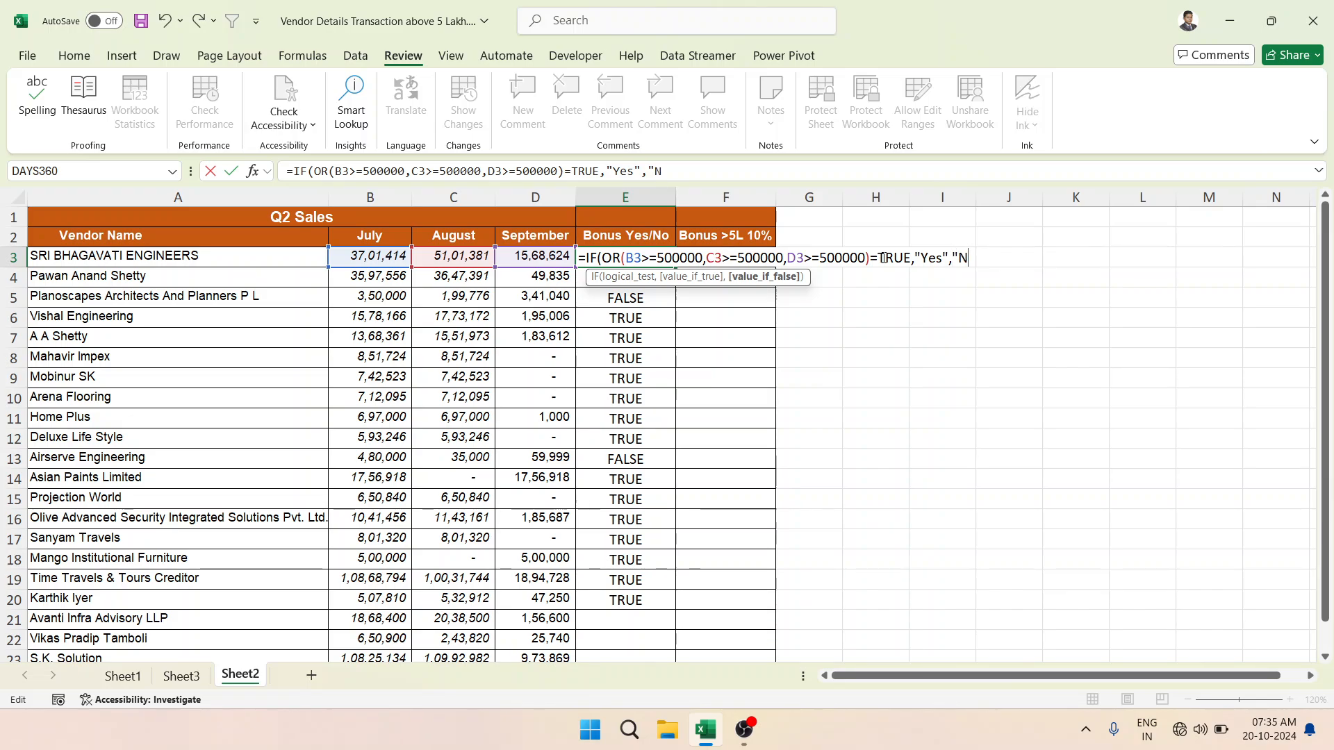
text(o"))
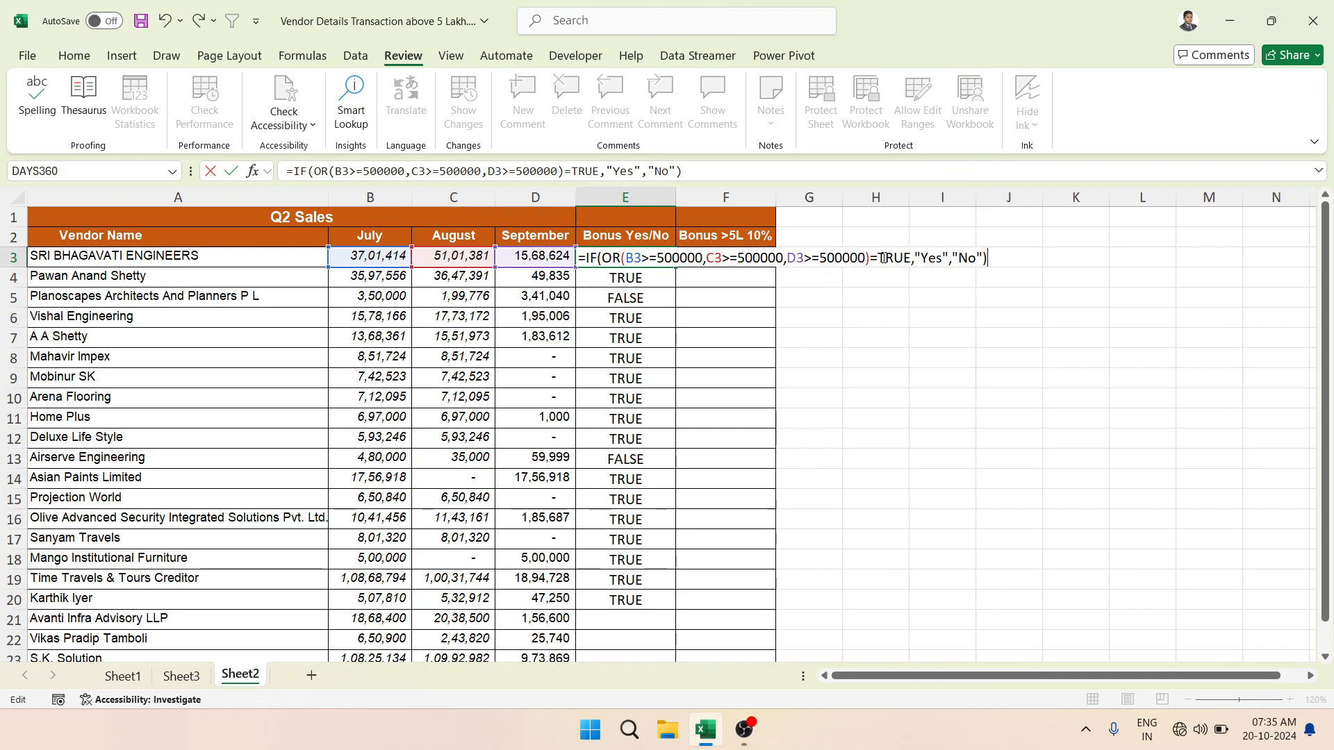
key(Return)
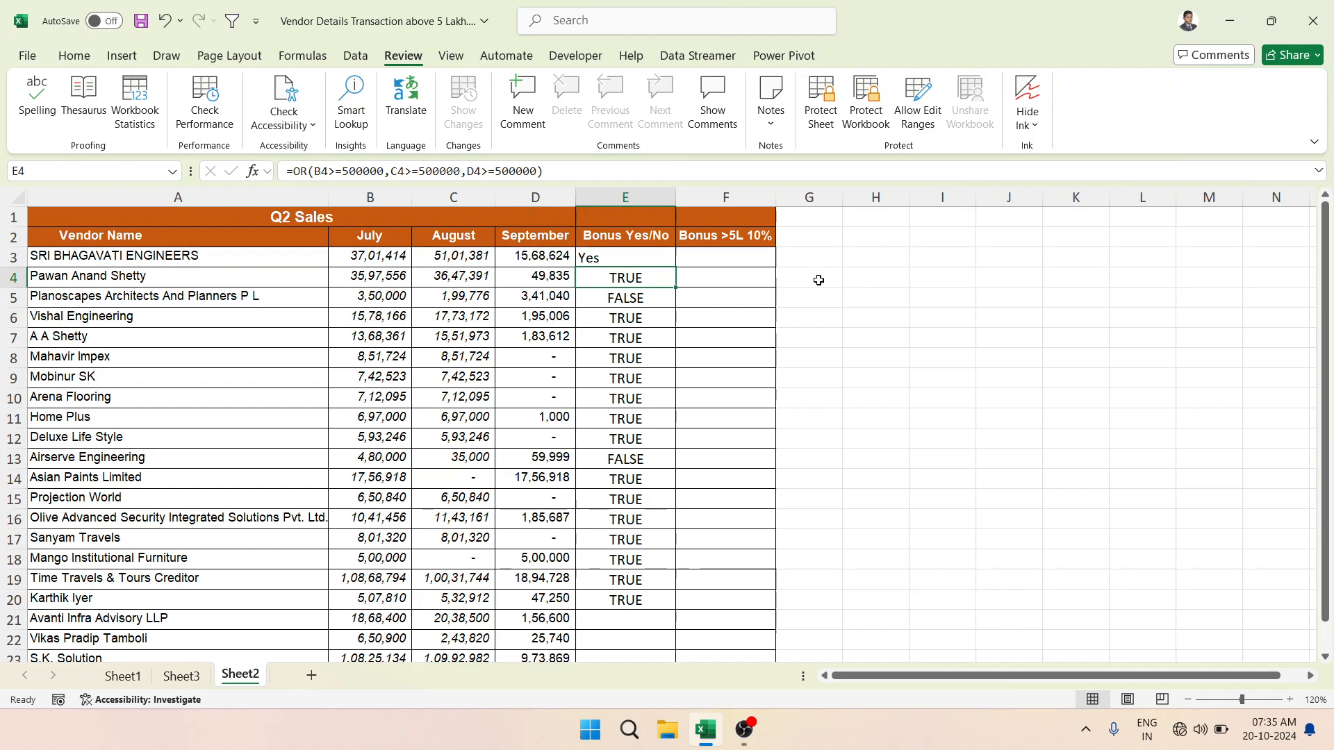
Fill the IF formula from E3 down the Bonus Yes/No column to E23, and select cell F3.
click(632, 254)
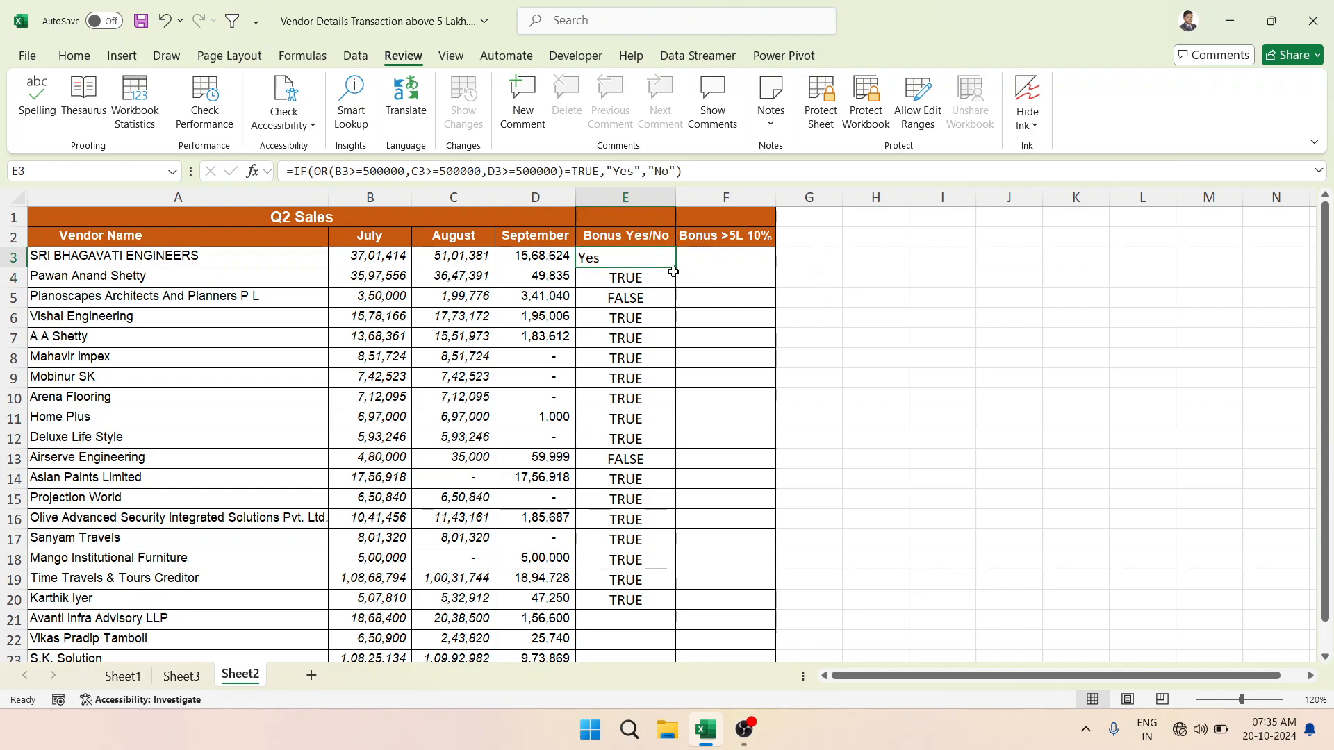
drag(674, 268, 636, 639)
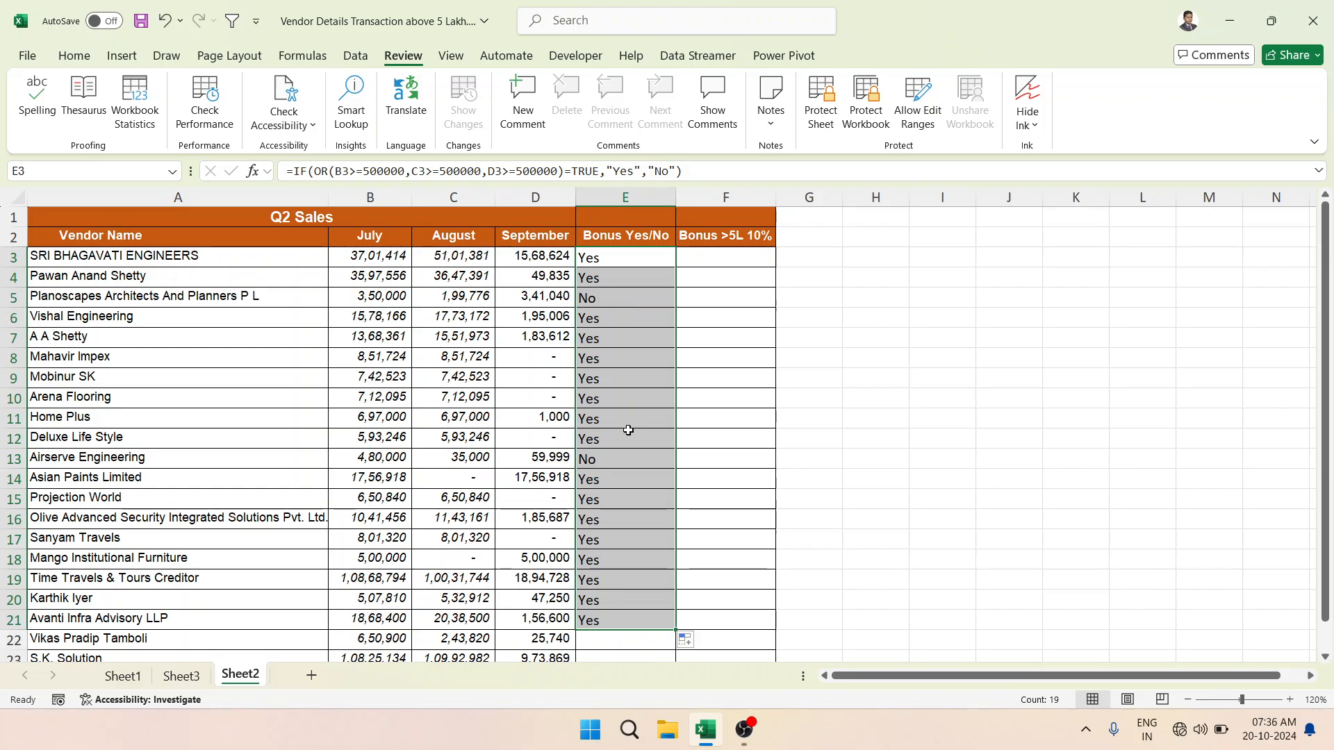
click(708, 260)
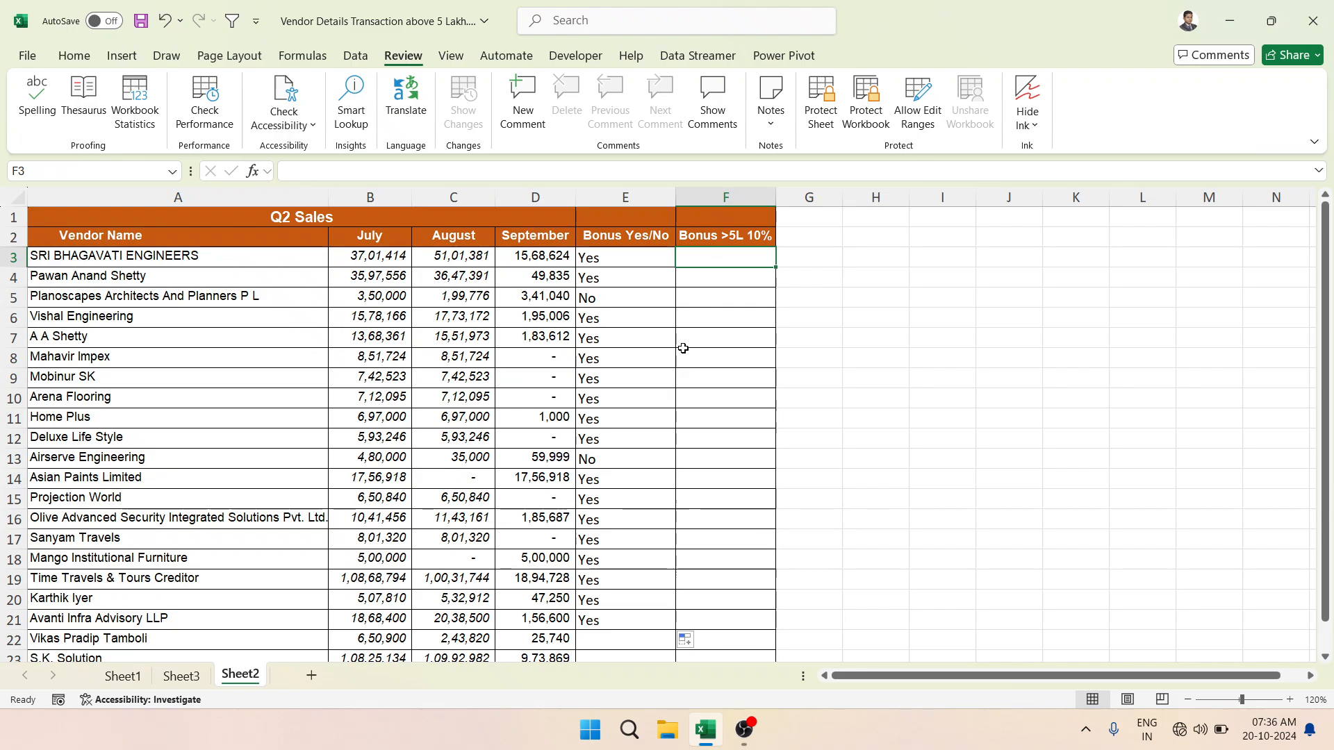
click(651, 476)
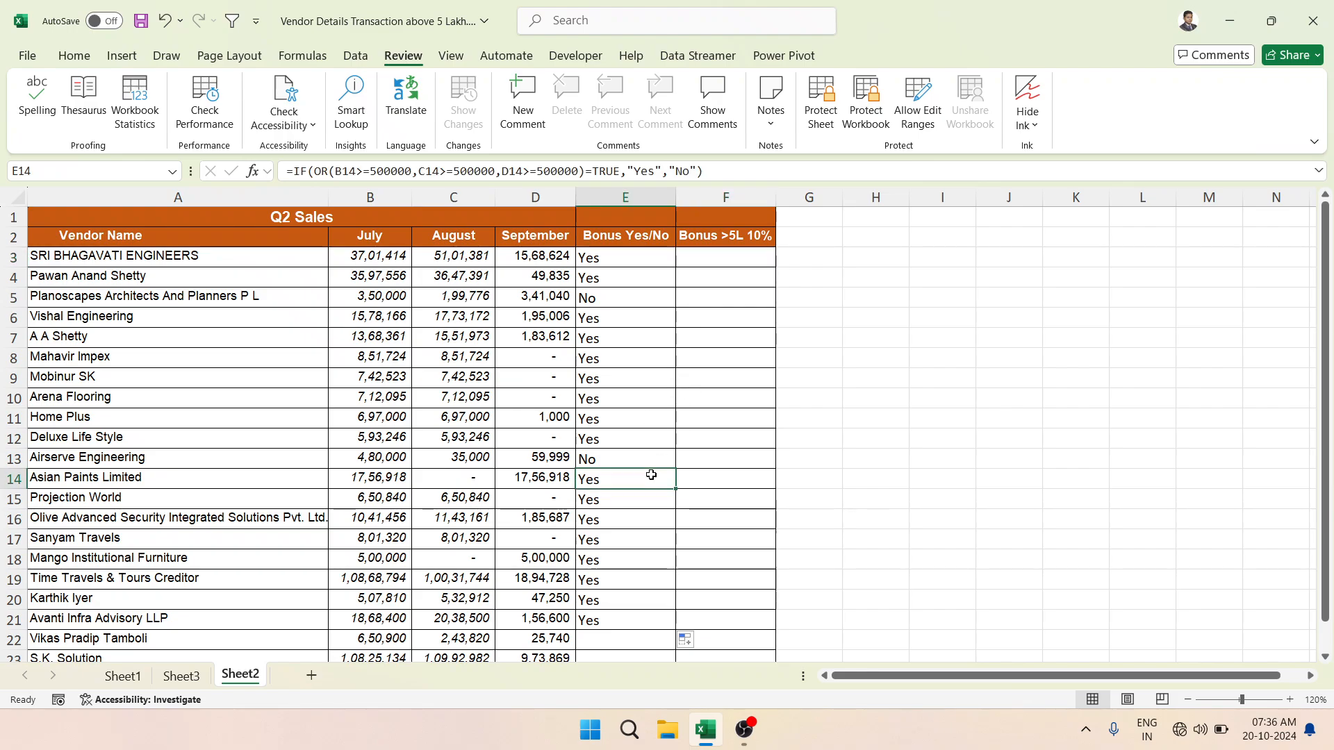
drag(677, 489, 645, 629)
scroll(747, 425, up, 2)
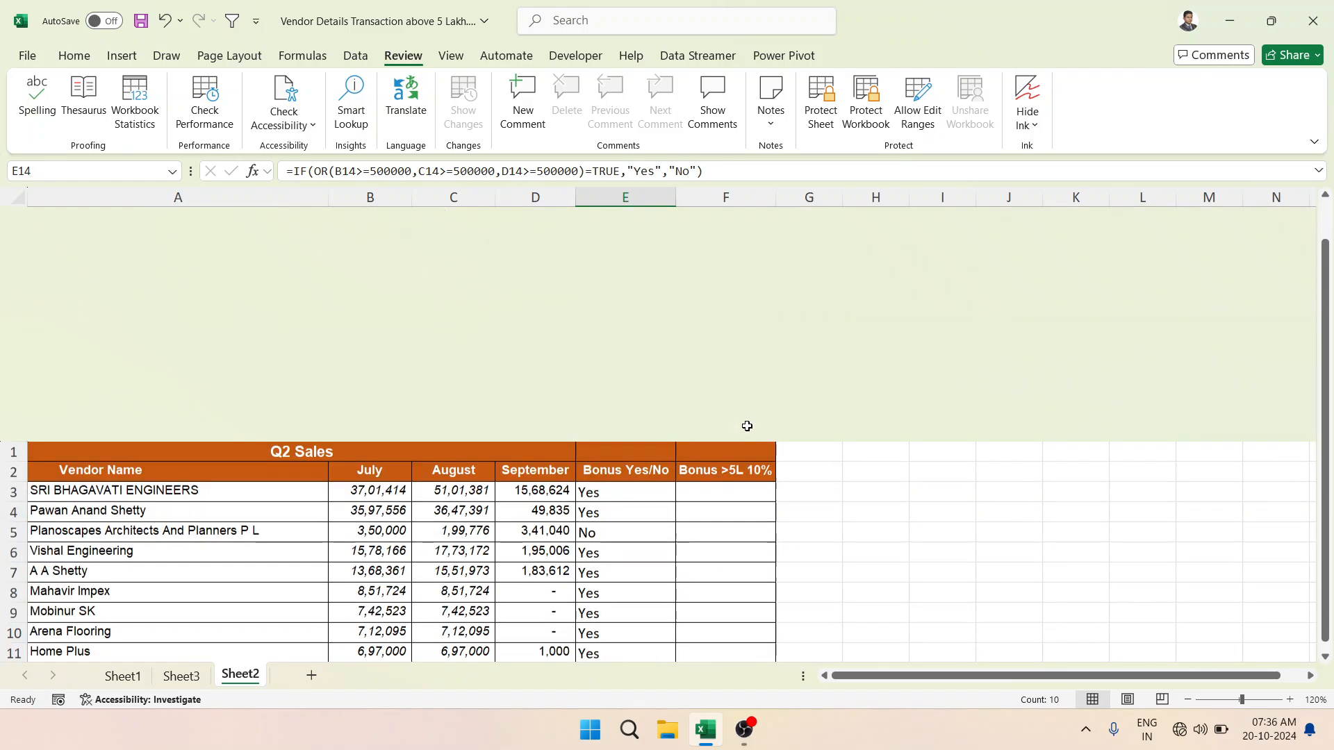
click(718, 263)
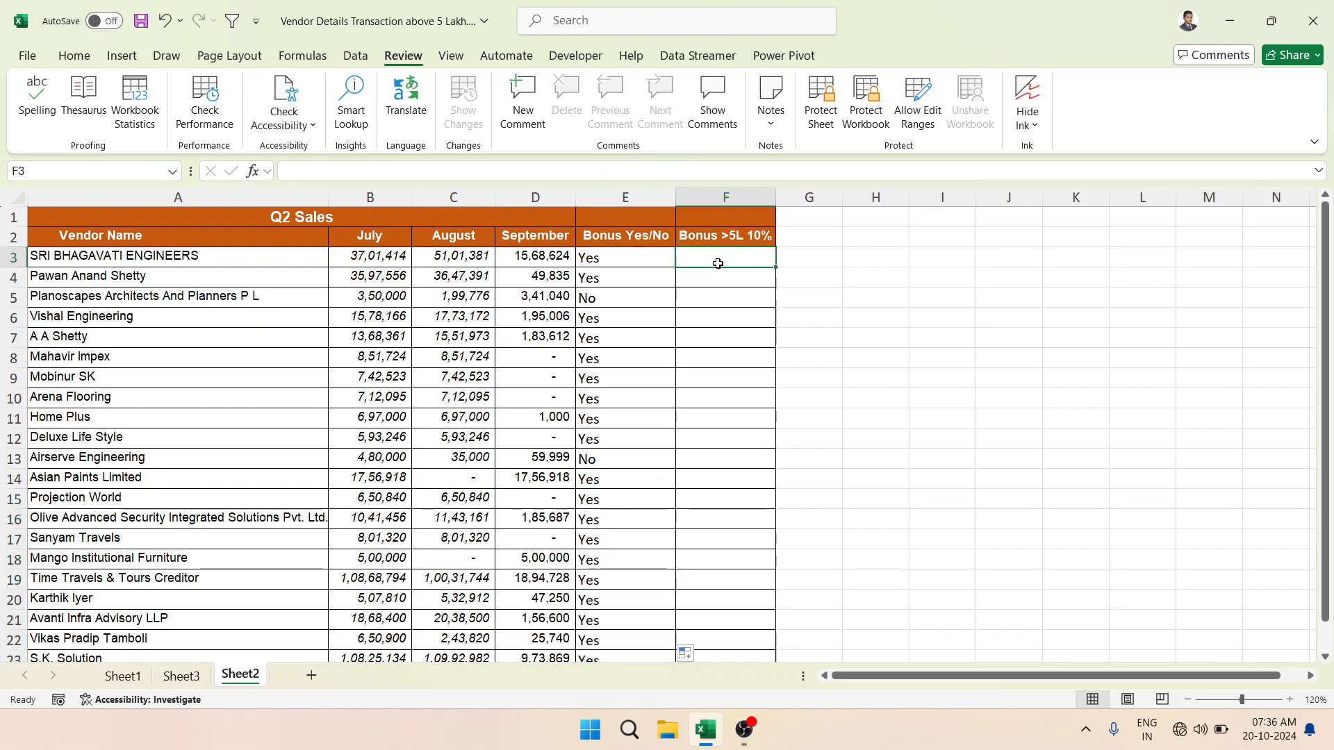
Start an IF formula in F3 that tests whether E3 equals "Yes".
click(596, 258)
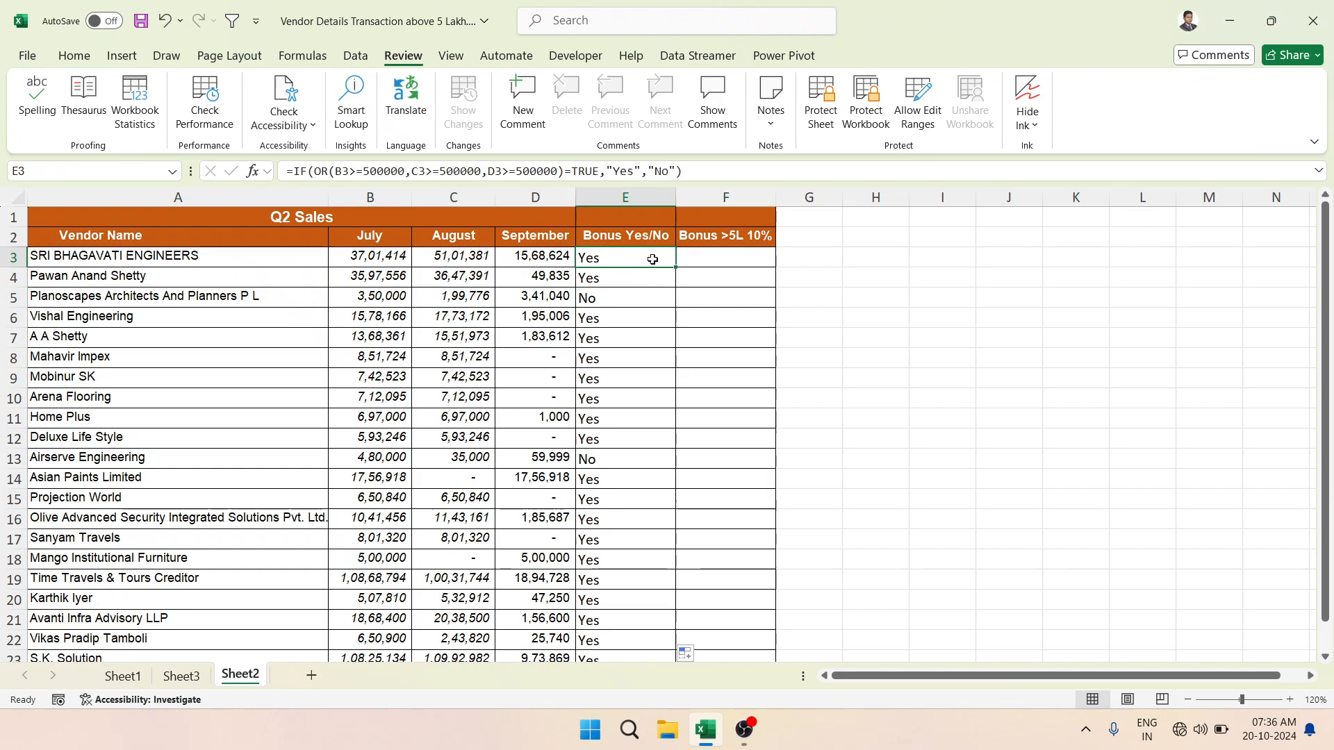
click(704, 257)
text(=IF()
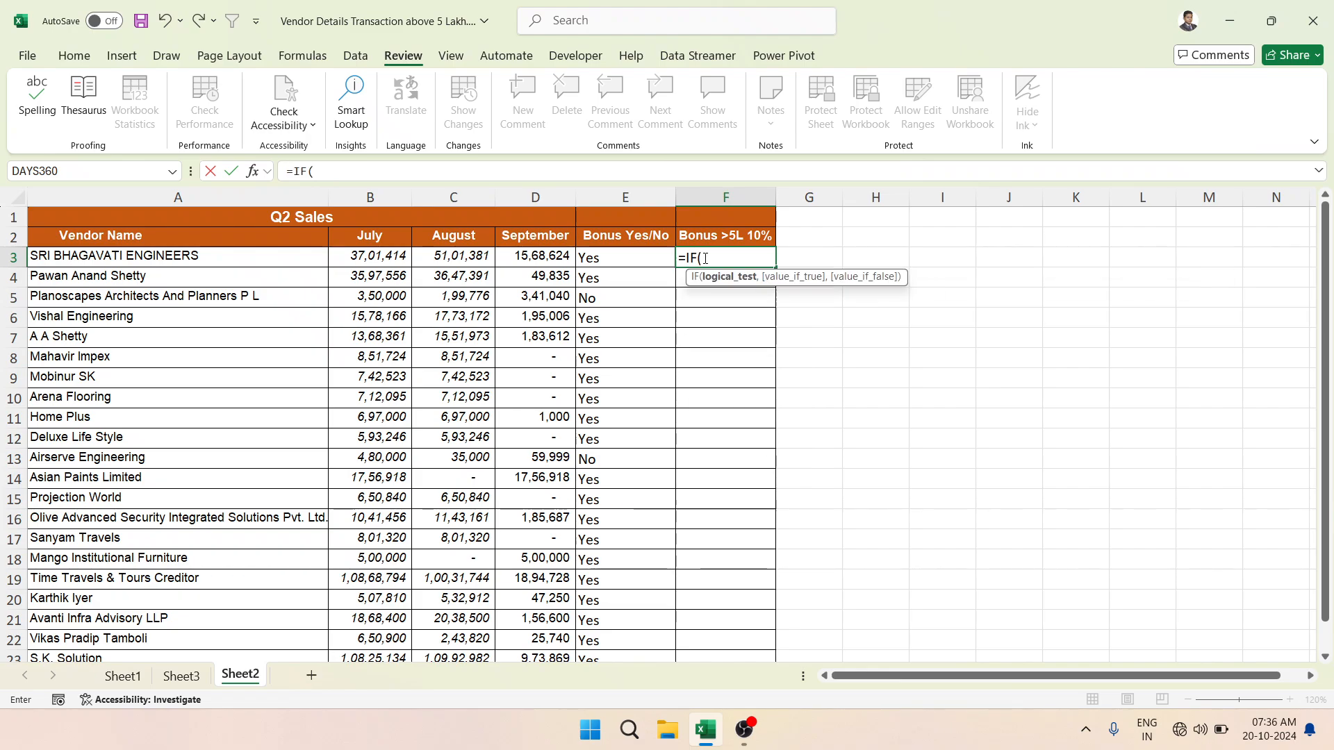
key(Left)
text(="y)
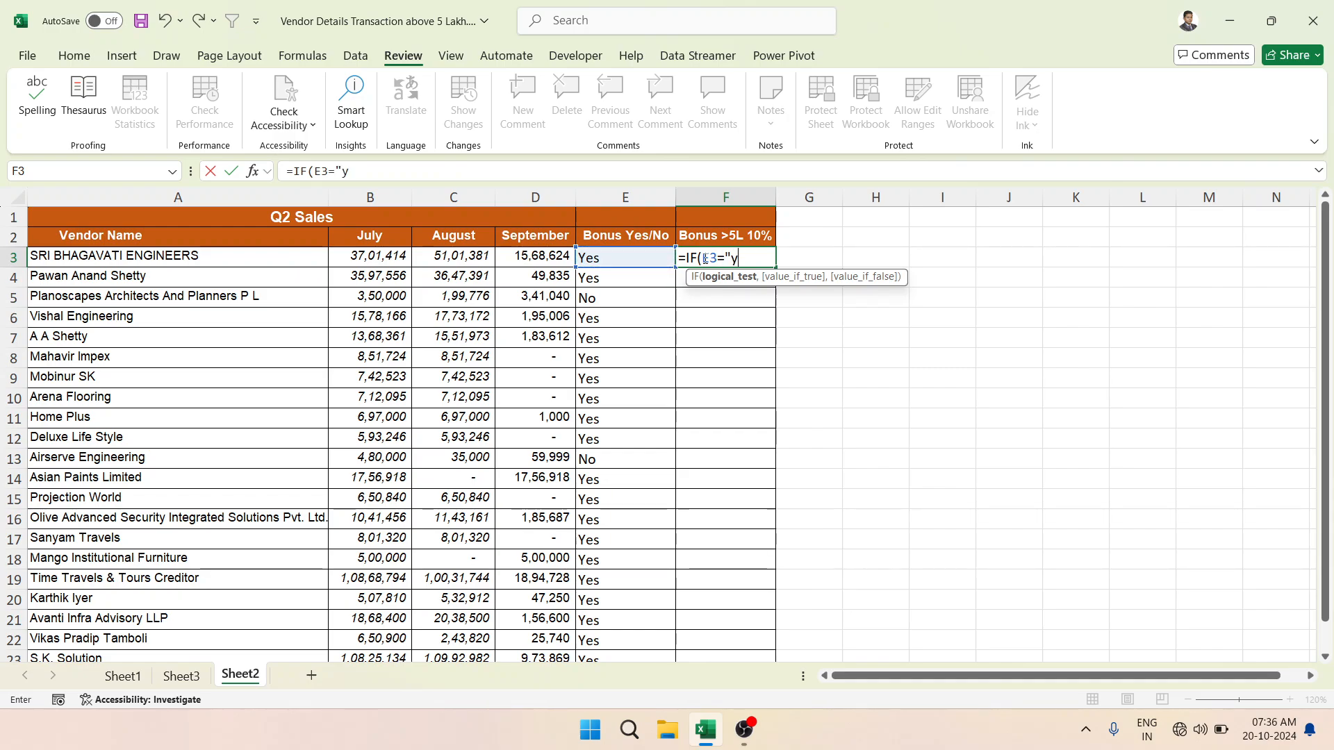
key(BackSpace)
text(Yes"))
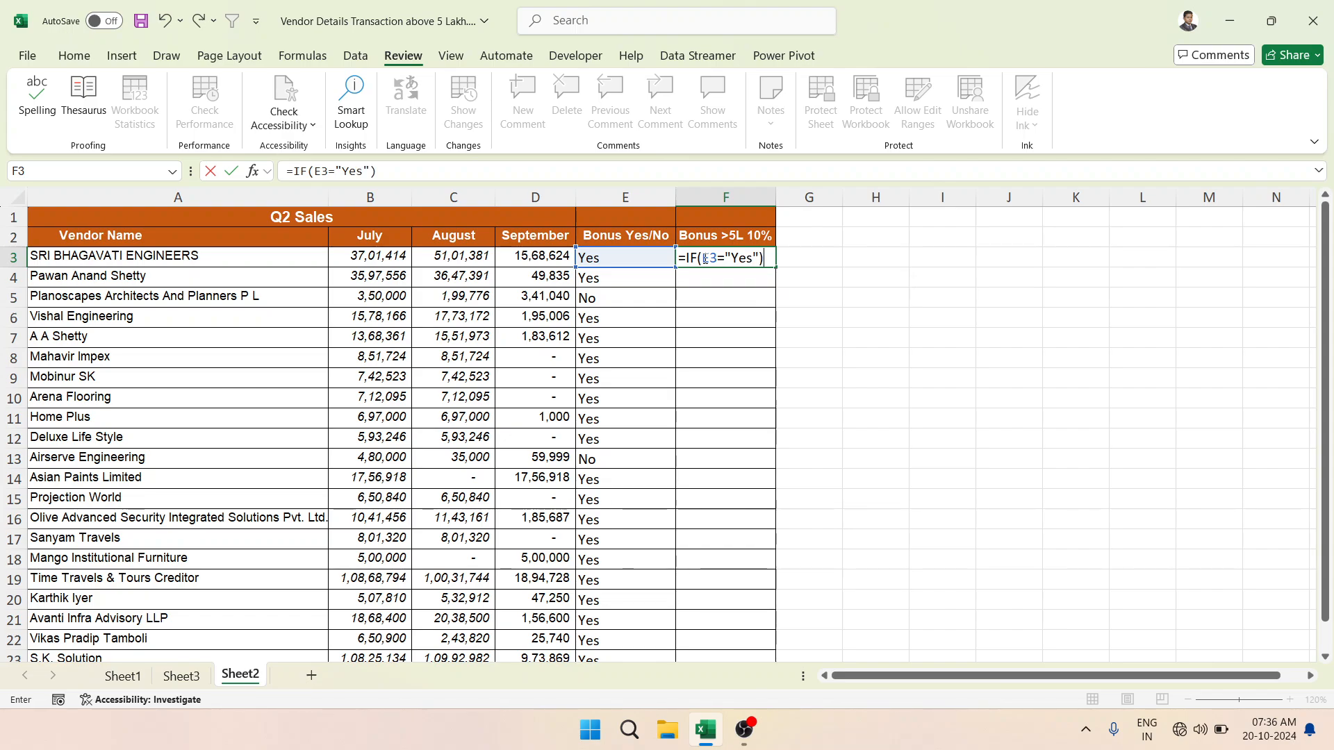
key(BackSpace)
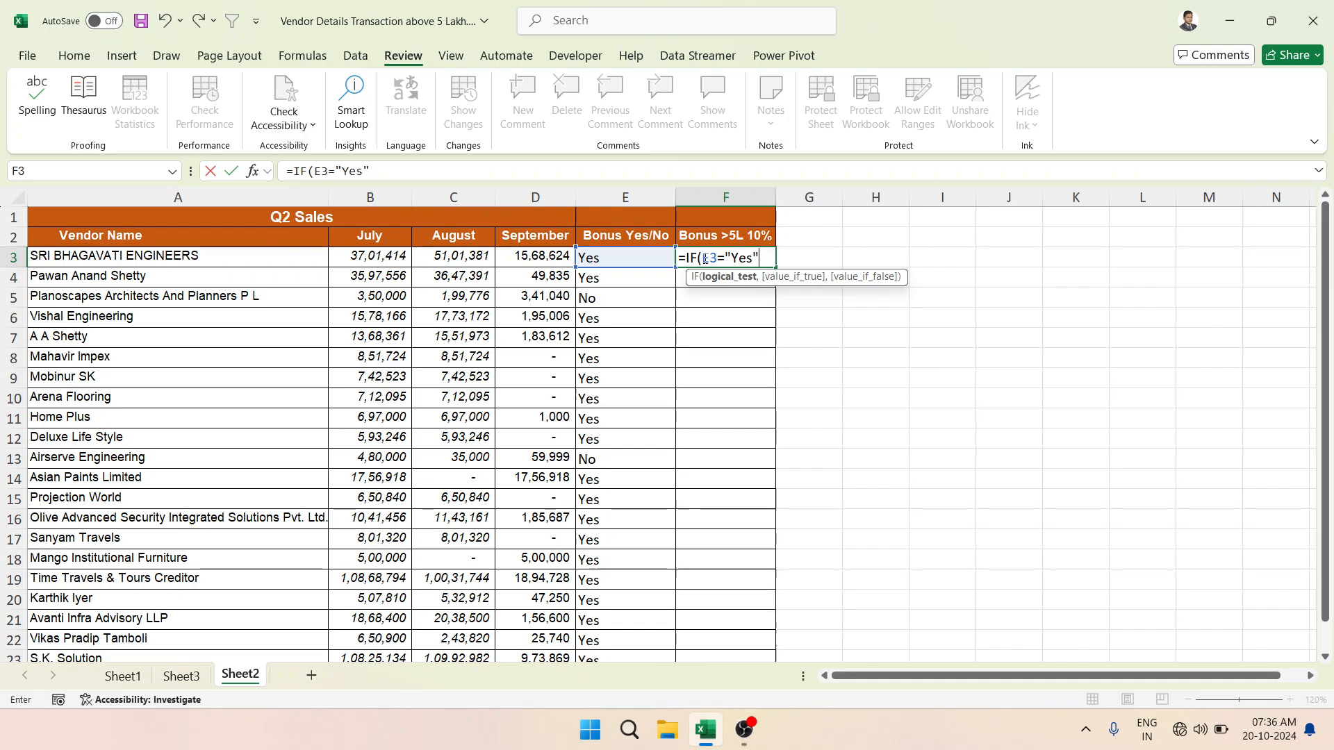
Set the value-if-true in F3's IF formula to 10% of the summed July to September sales, (B3+C3+D3)*10%.
text(,()
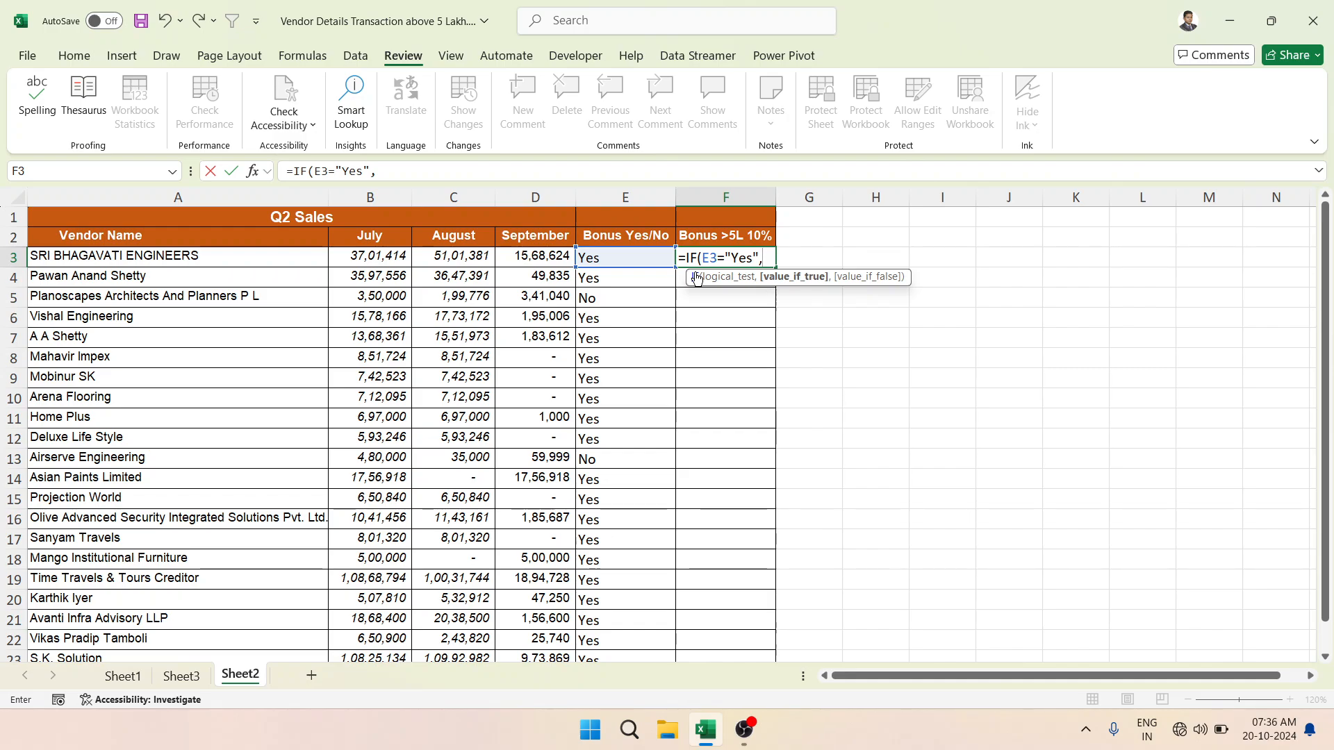
click(369, 258)
text(+)
click(443, 259)
text(+)
click(529, 262)
text())
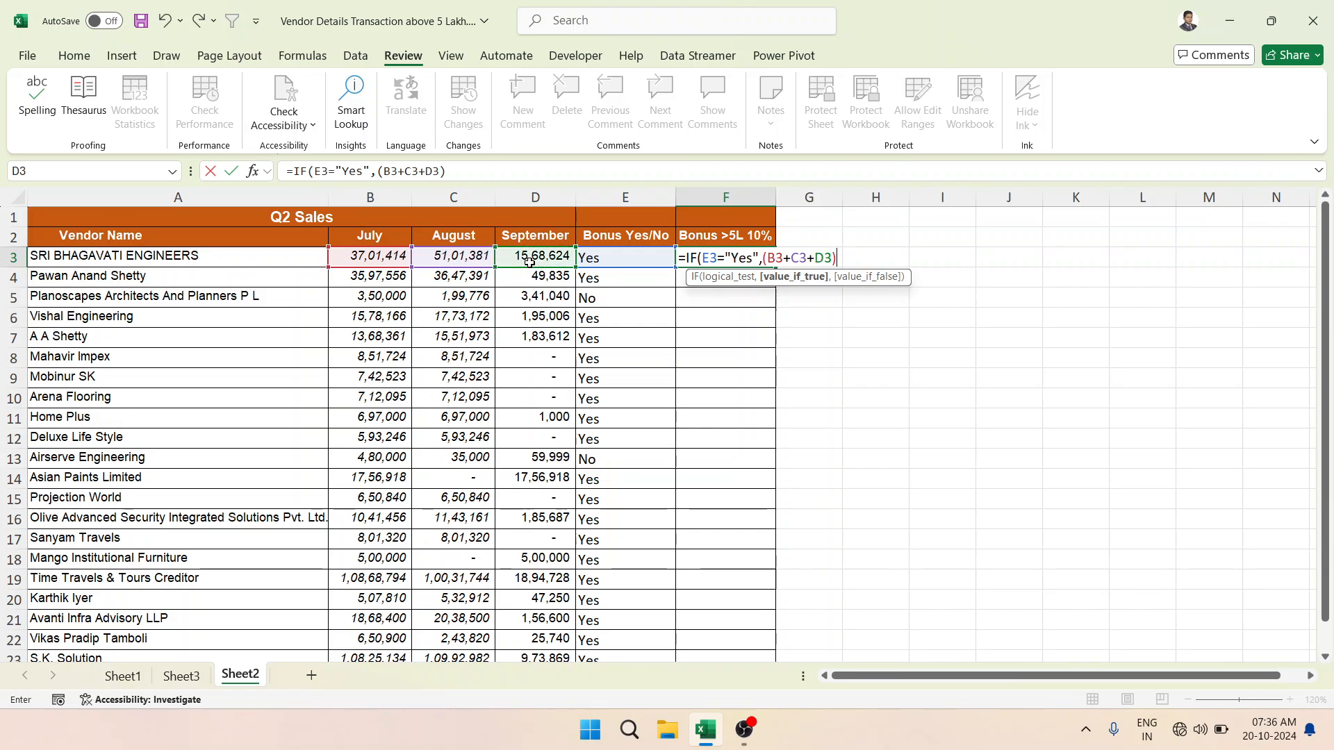
text(*10%)
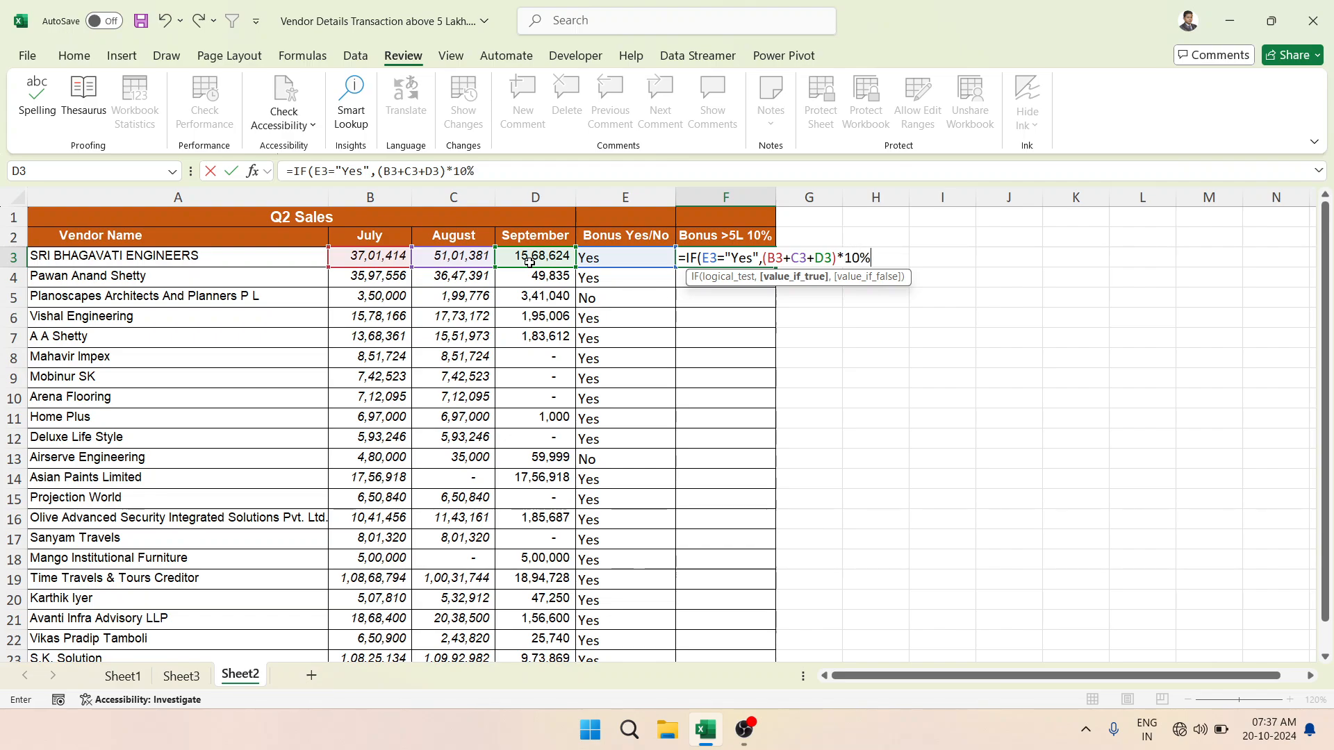
Finish F3's IF formula with 0 as the value-if-false and fill it down the Bonus >5L 10% column to F23.
text(,)
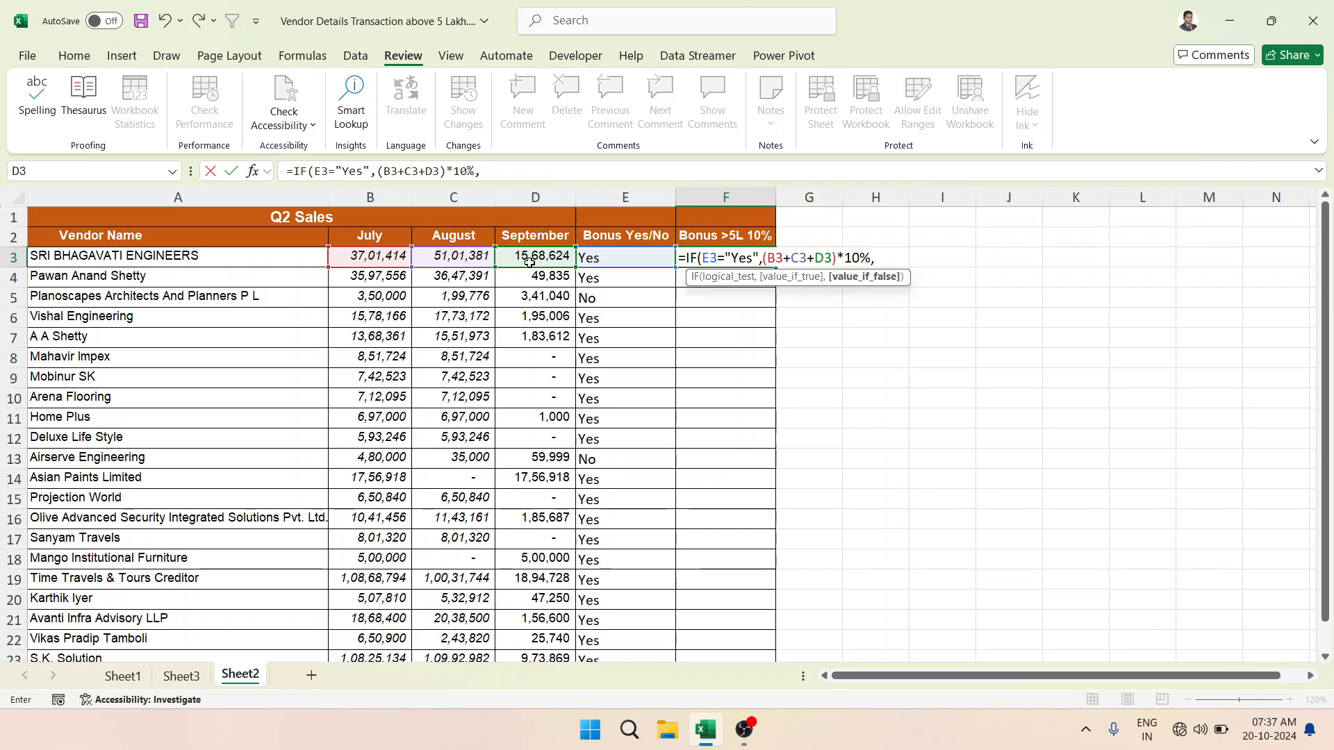
text(0))
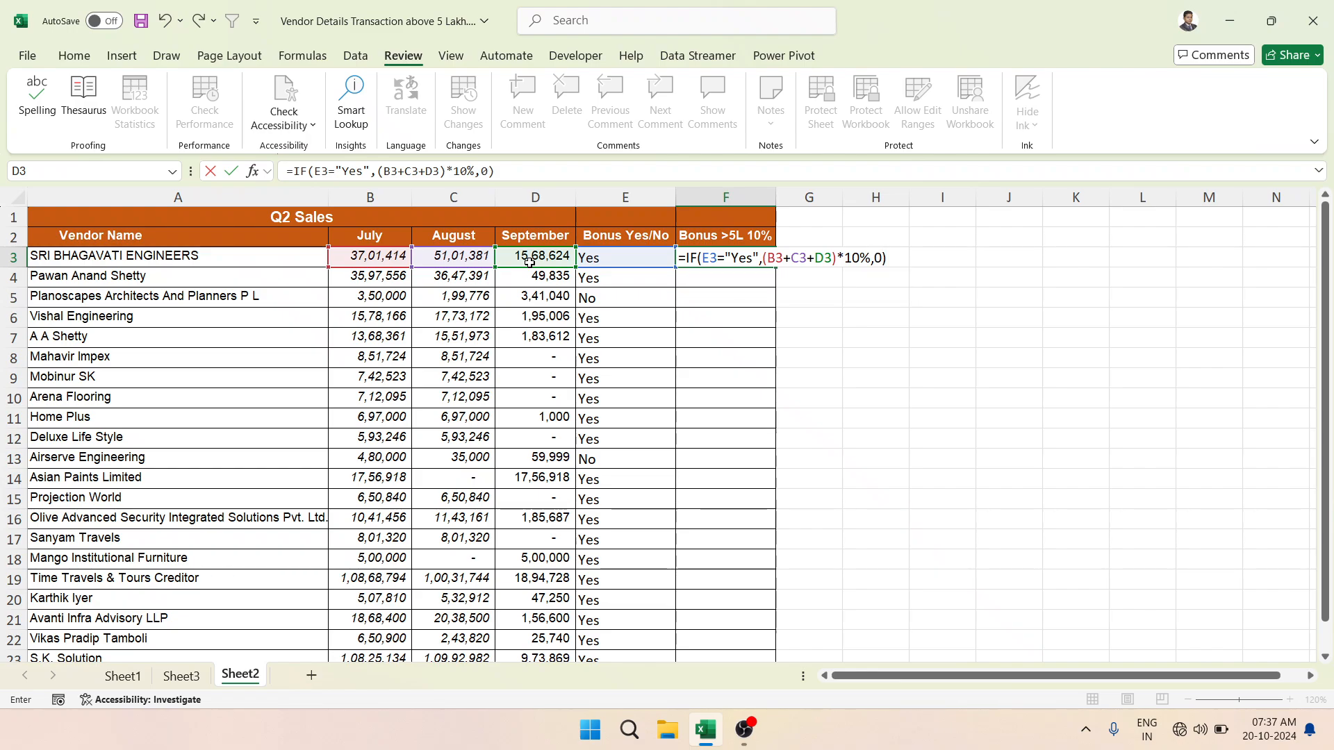
key(Return)
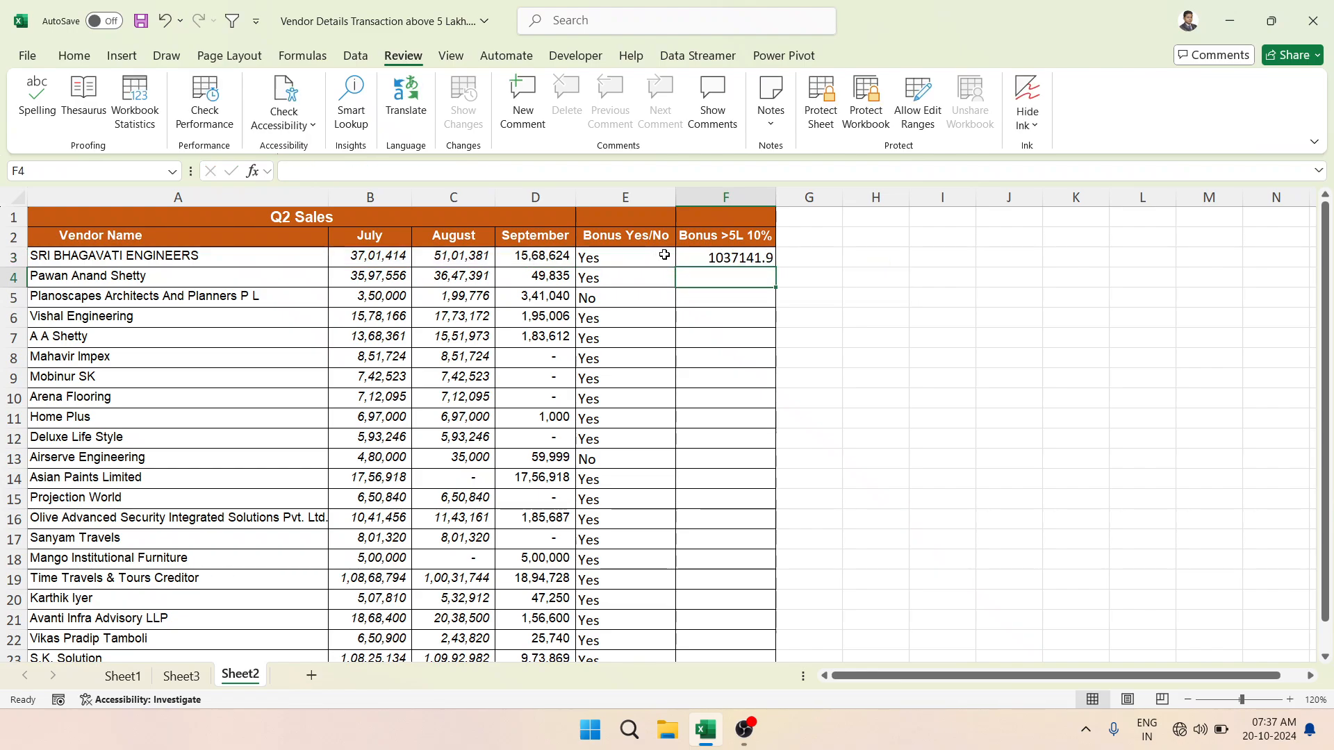
click(717, 255)
drag(773, 266, 743, 683)
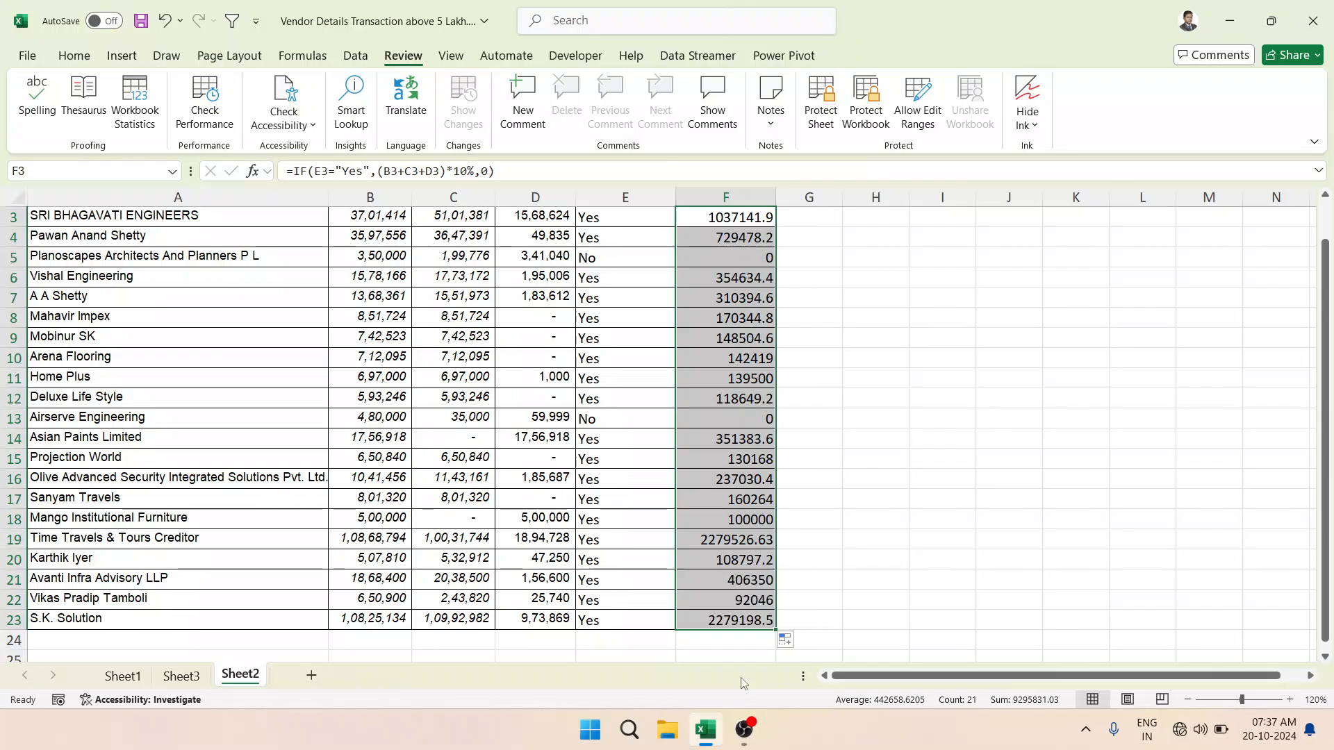
scroll(747, 437, up, 1)
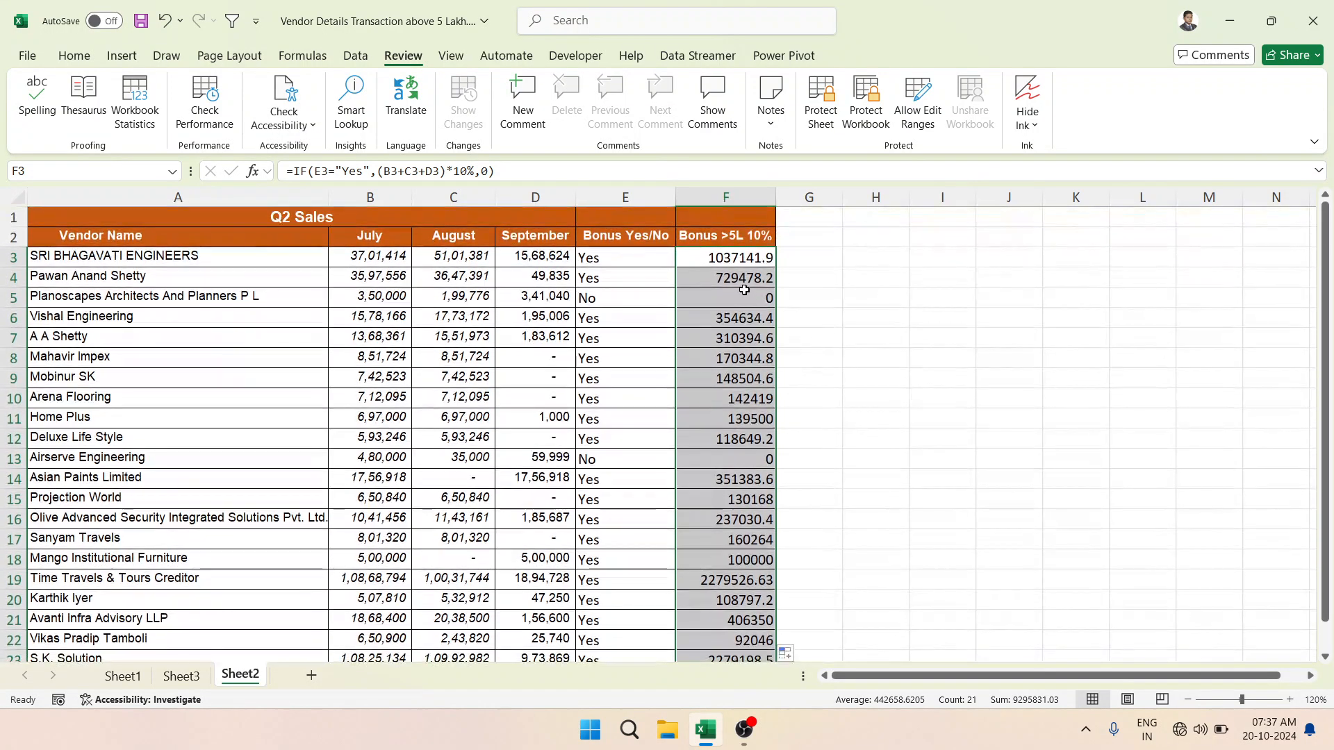
Format the bonus amounts in F3:F23 with the comma number style and no decimal places.
click(75, 56)
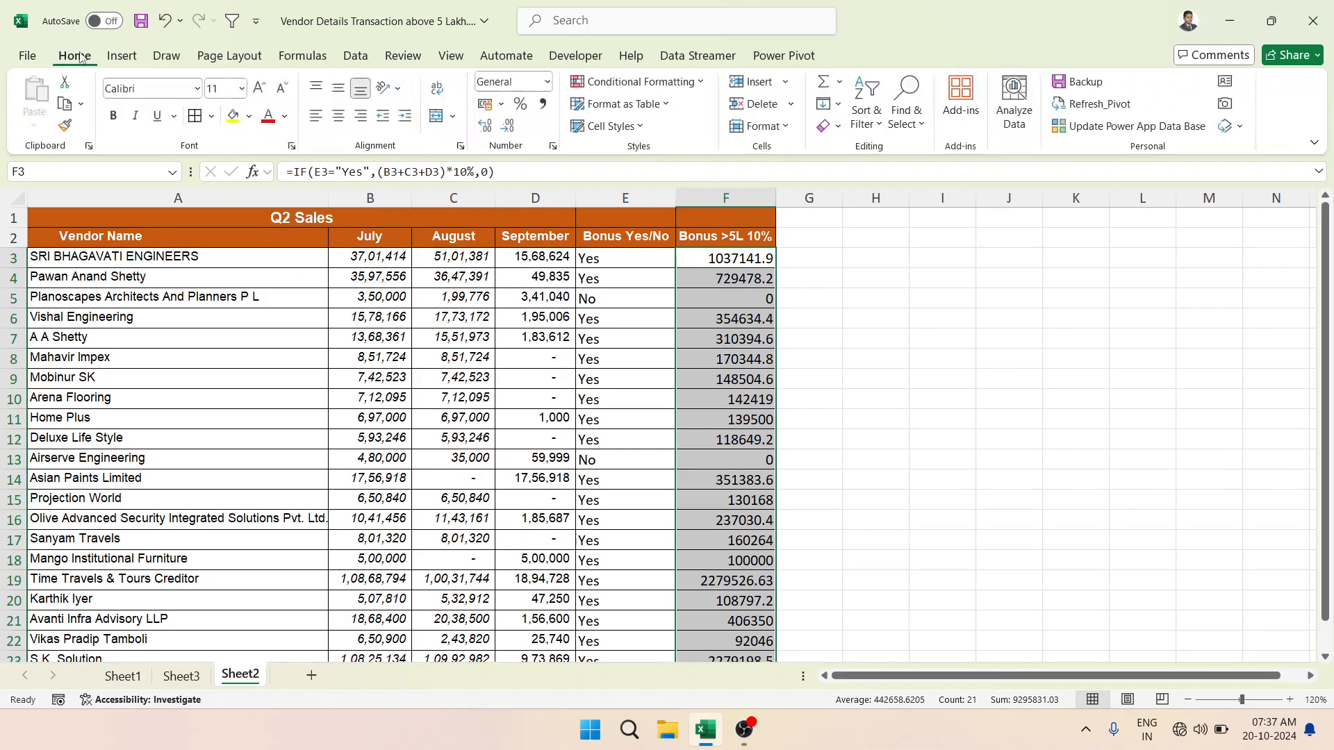
click(543, 106)
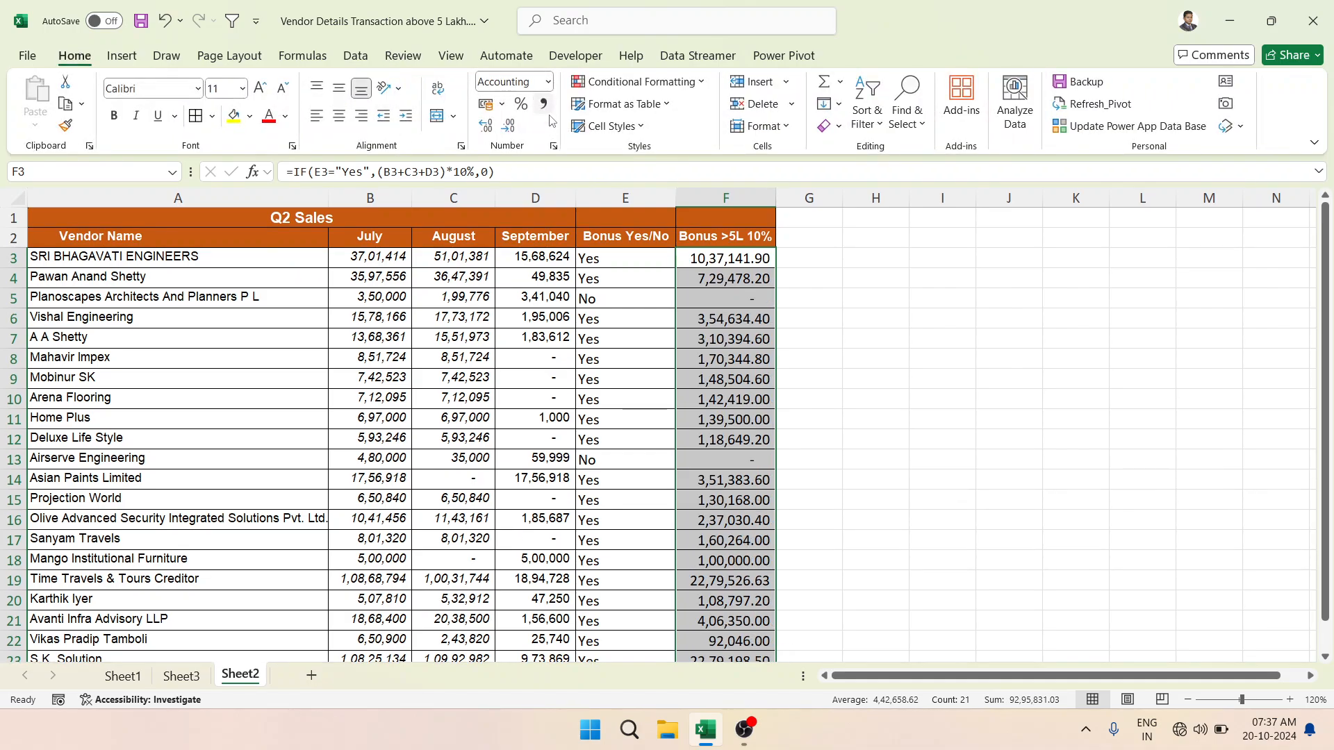
click(509, 126)
click(509, 125)
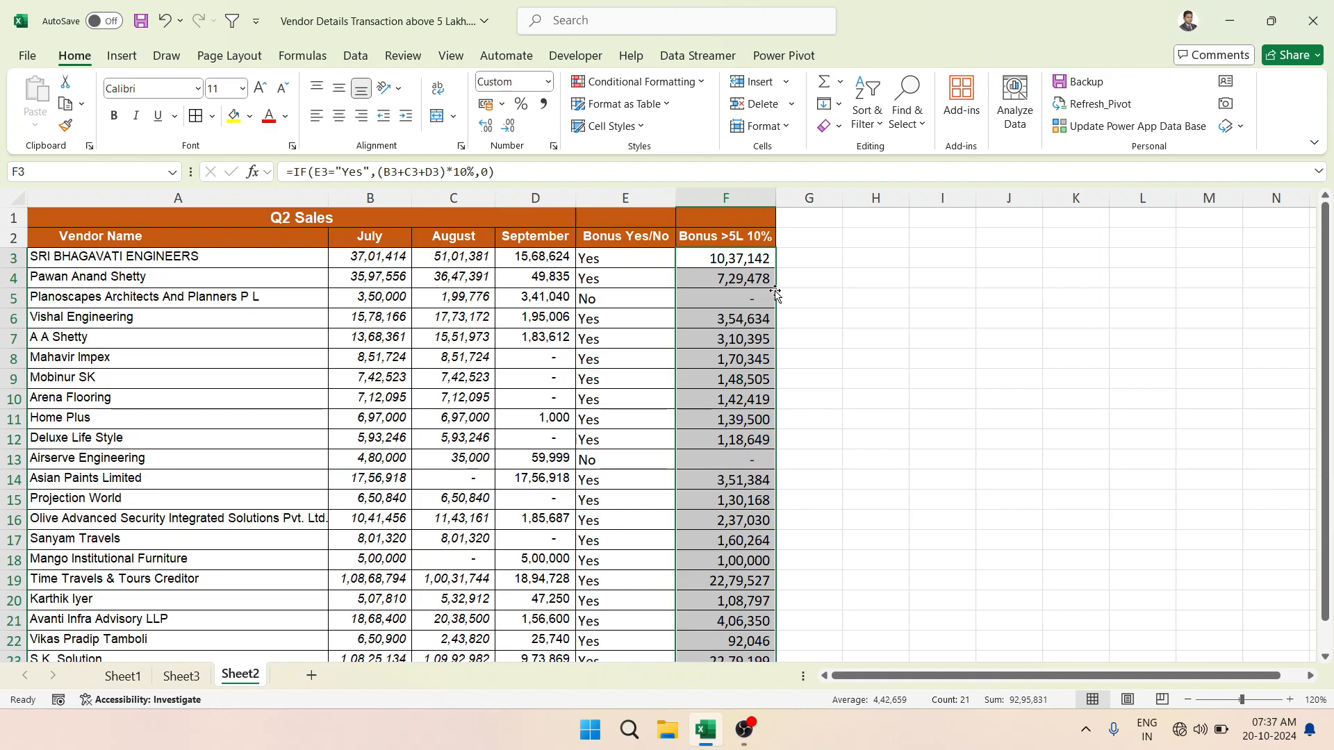
click(819, 277)
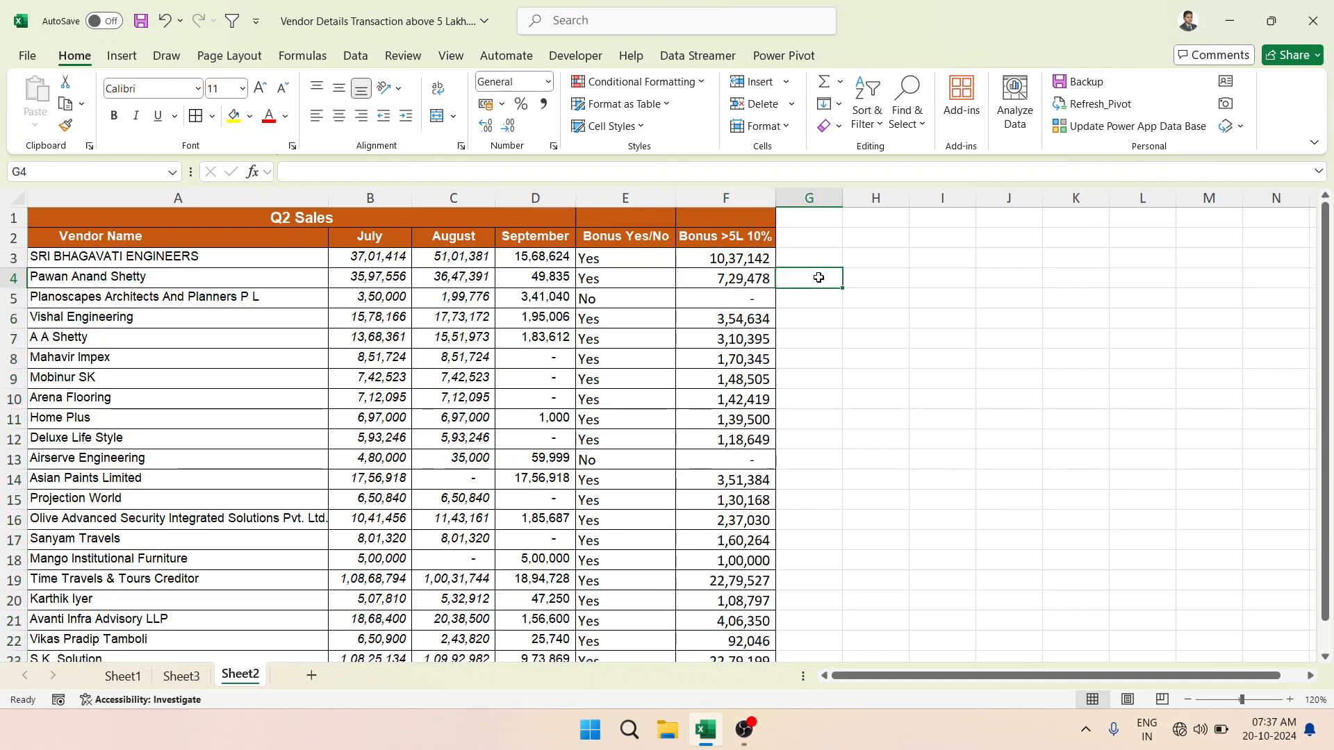